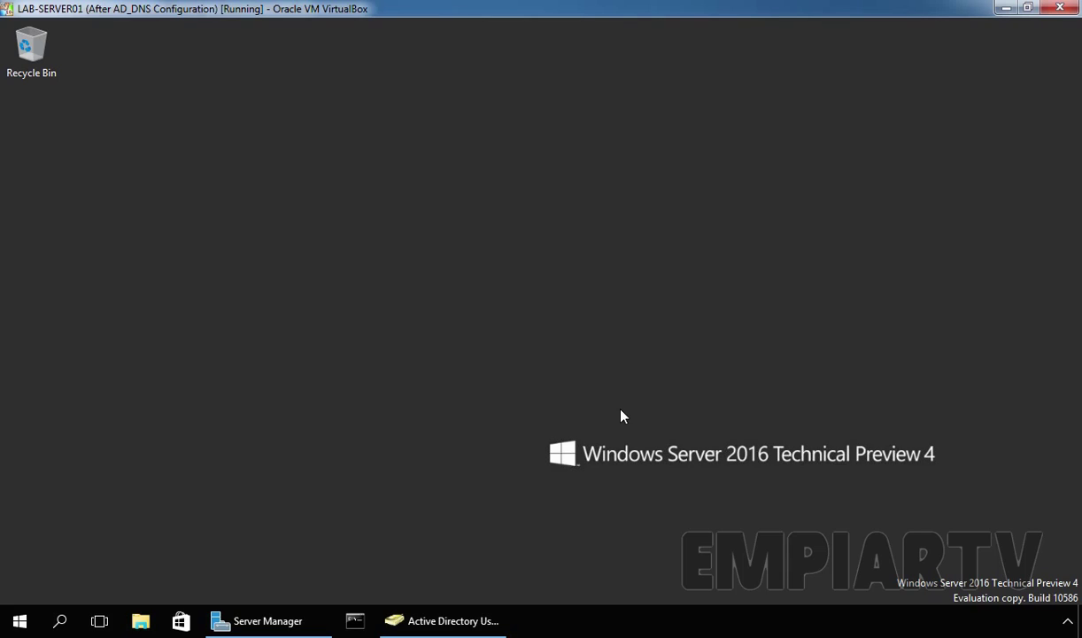
Bring back Active Directory Users and Computers and select WIN10-EVAL in CLIENTComputers
{"action": "left_click", "coordinate": [456, 622]}
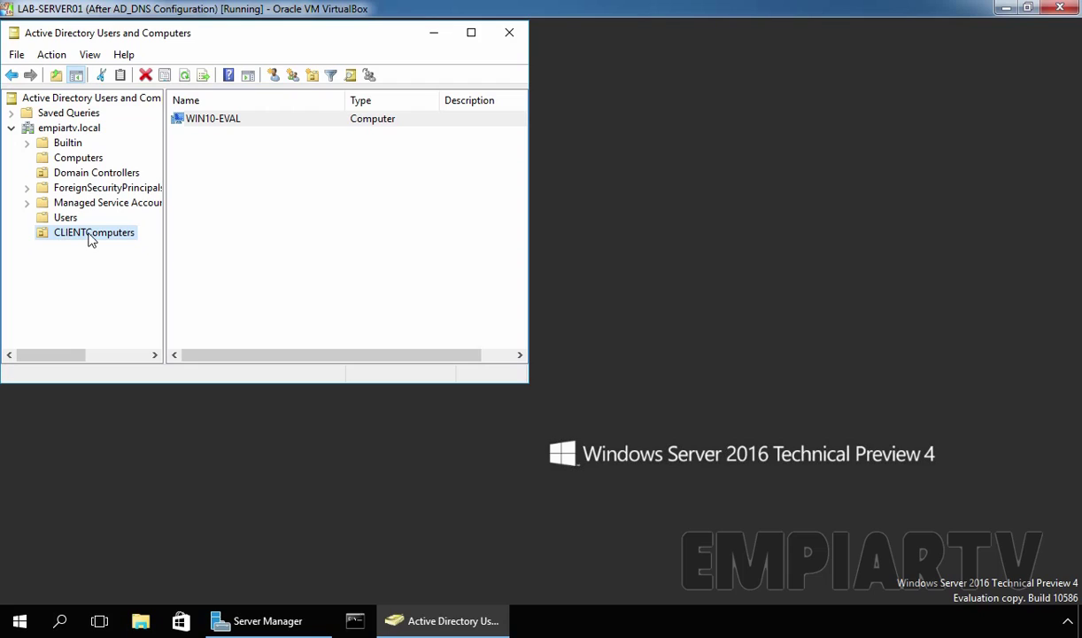
{"action": "left_click", "coordinate": [215, 127]}
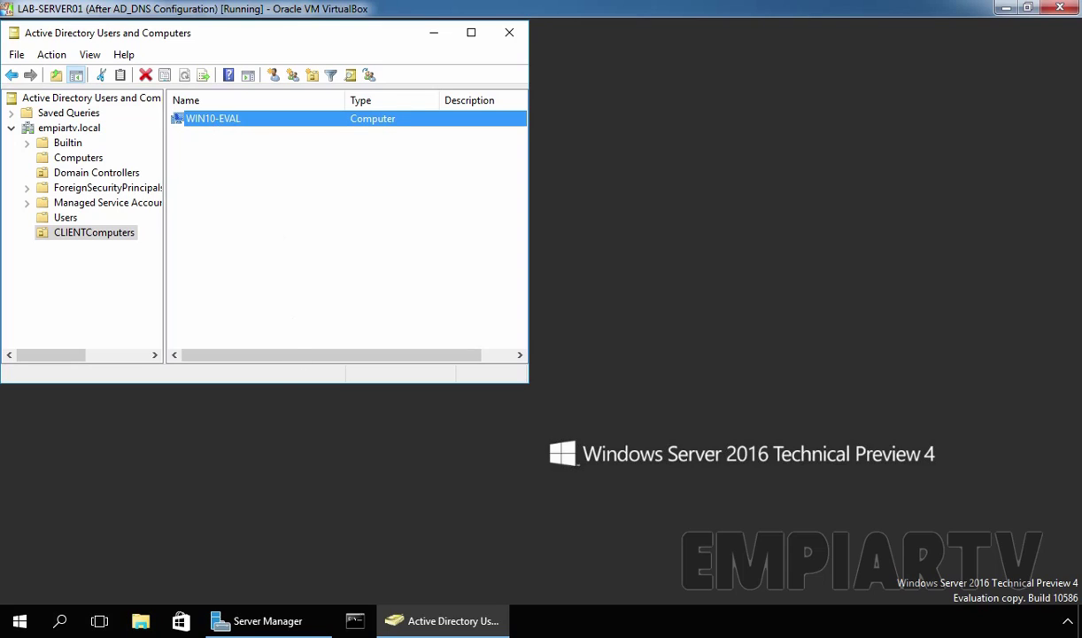
Switch from Active Directory Users and Computers back to Server Manager
{"action": "left_click", "coordinate": [273, 622]}
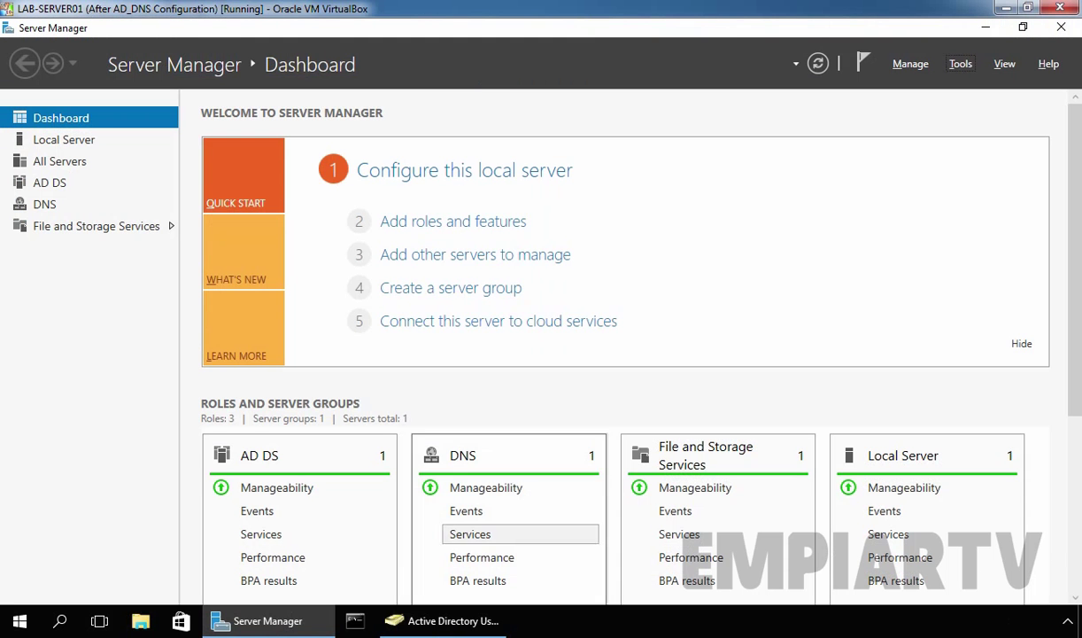
Open Group Policy Management maximized and browse to the CLIENTComputers OU in empiartv.local
{"action": "left_click", "coordinate": [961, 64]}
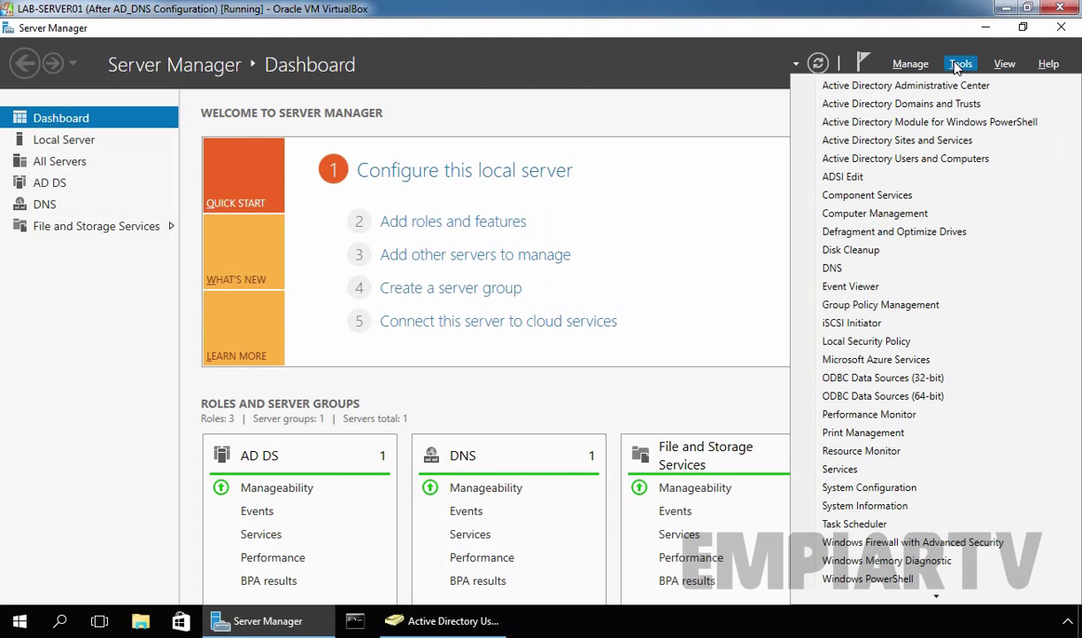
{"action": "left_click", "coordinate": [935, 305]}
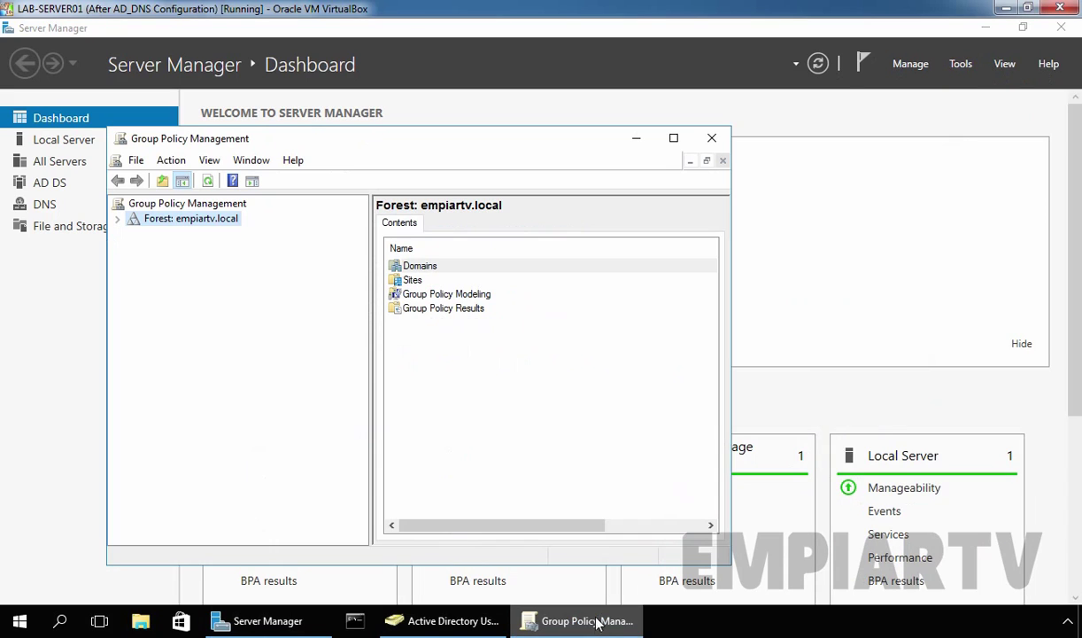
{"action": "left_click", "coordinate": [674, 137]}
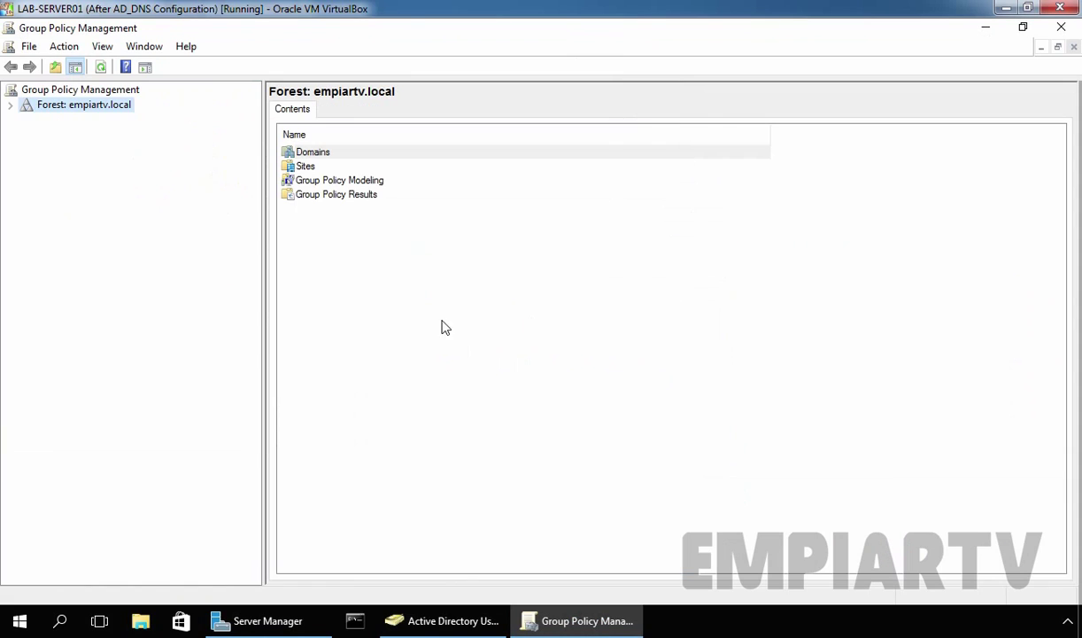
{"action": "double_click", "coordinate": [99, 112]}
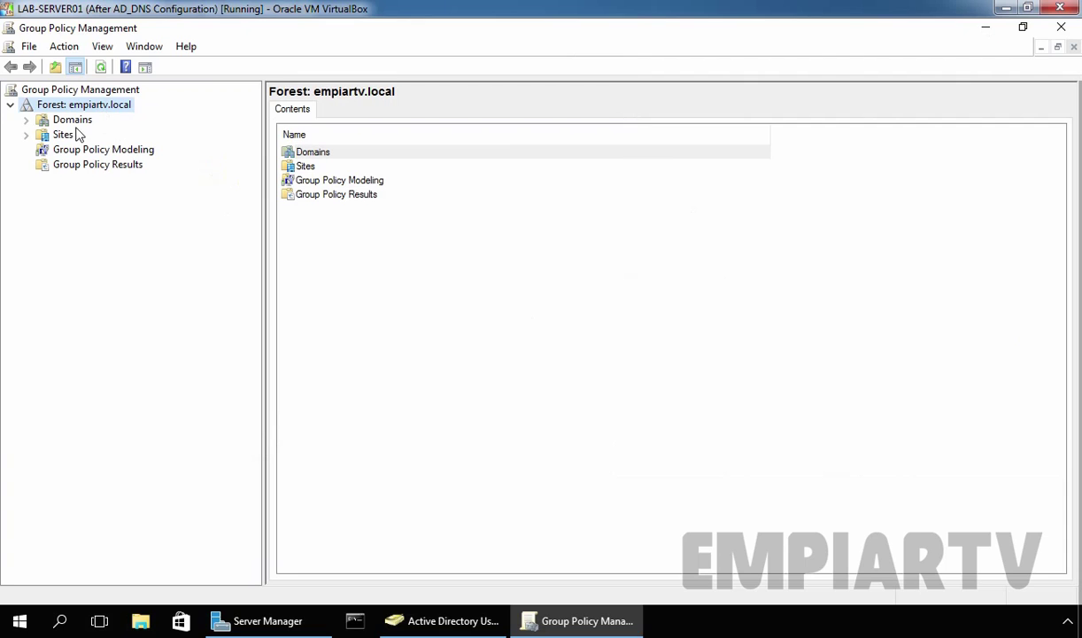
{"action": "double_click", "coordinate": [70, 123]}
{"action": "left_click", "coordinate": [94, 136]}
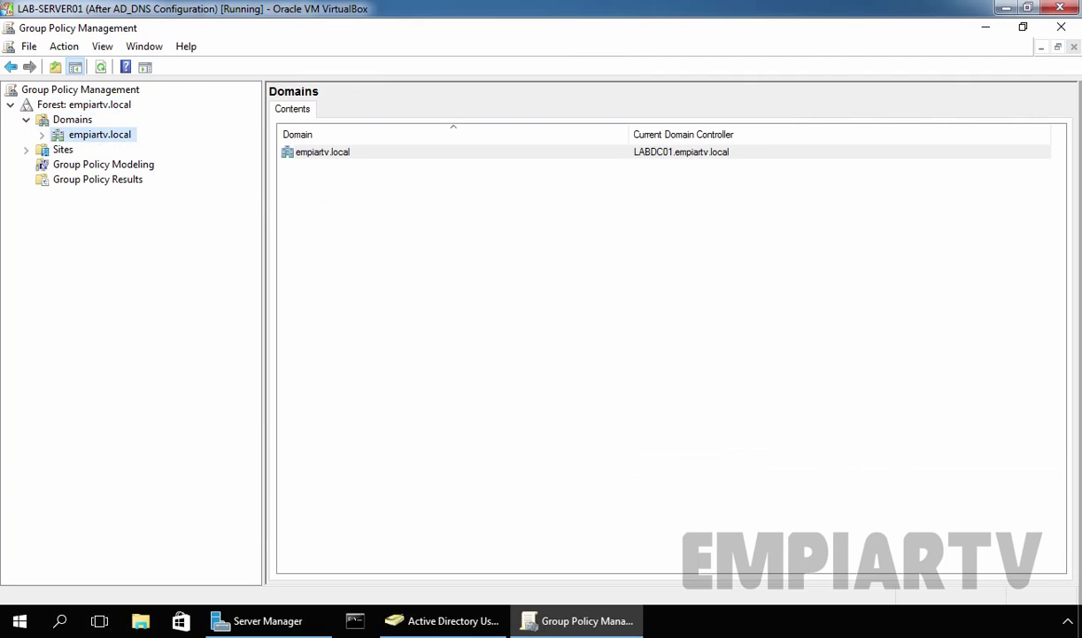
{"action": "double_click", "coordinate": [102, 136]}
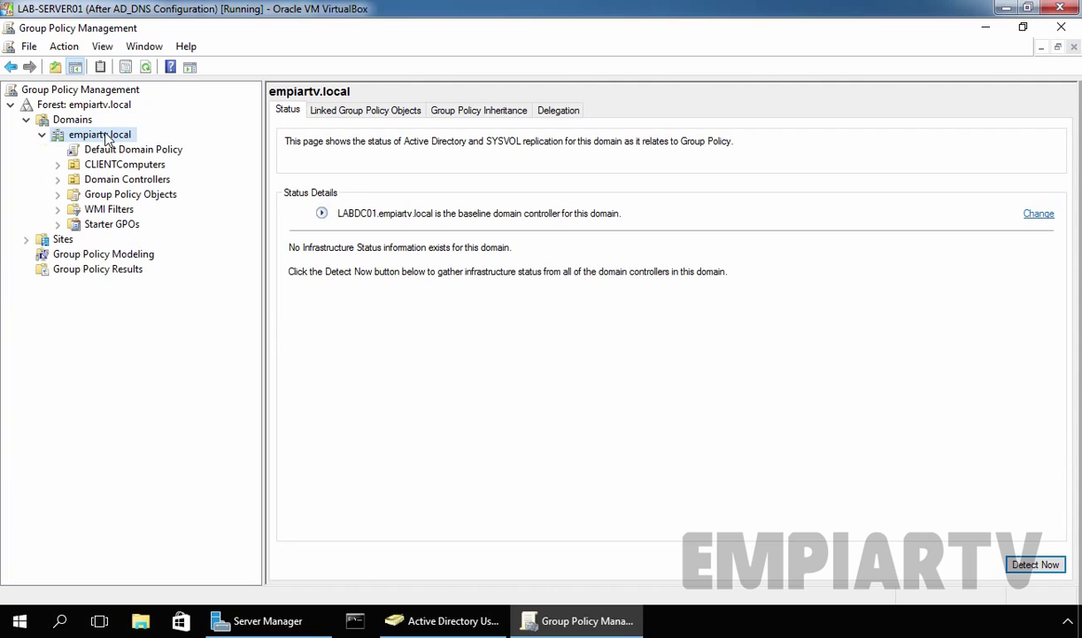
{"action": "left_click", "coordinate": [114, 167]}
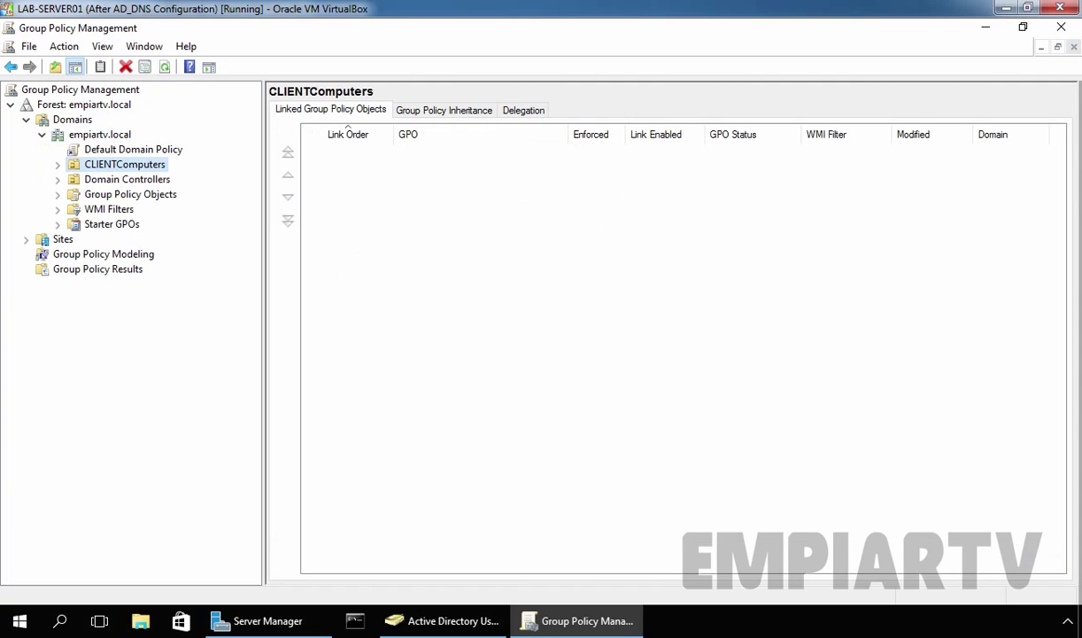
Create a GPO named 'Software Restriction GPO' linked to CLIENTComputers and view its scope
{"action": "right_click", "coordinate": [113, 164]}
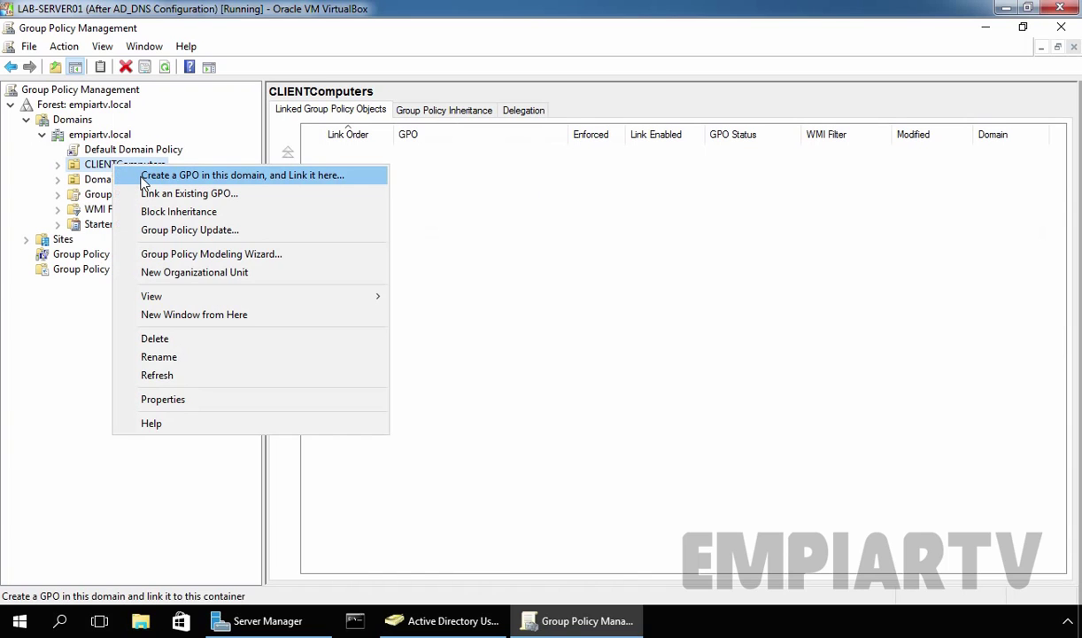
{"action": "left_click", "coordinate": [143, 176]}
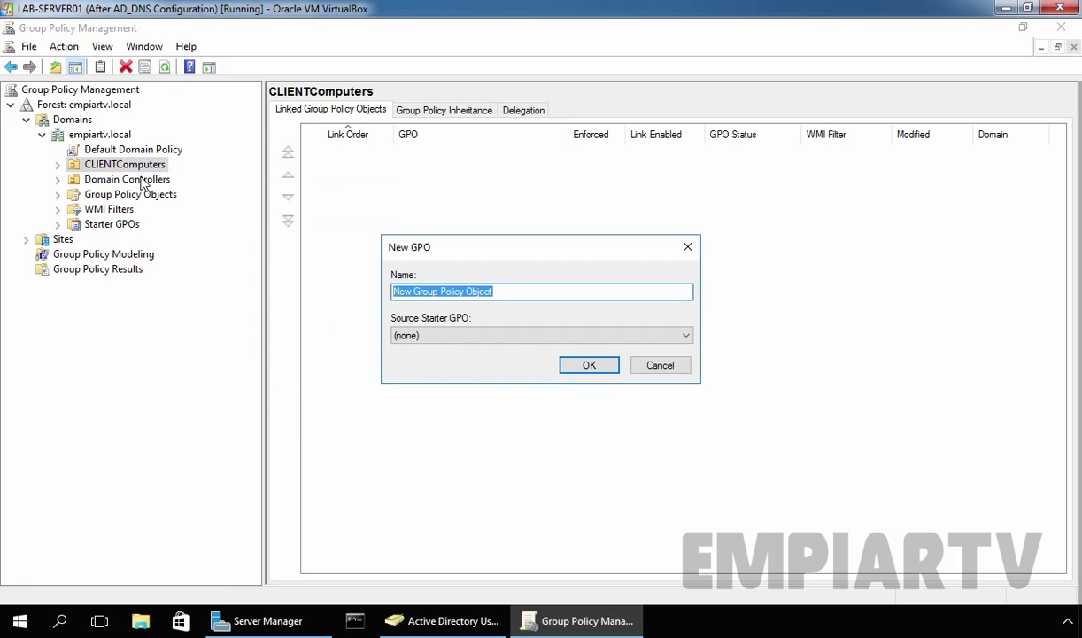
{"action": "type", "text": "Software"}
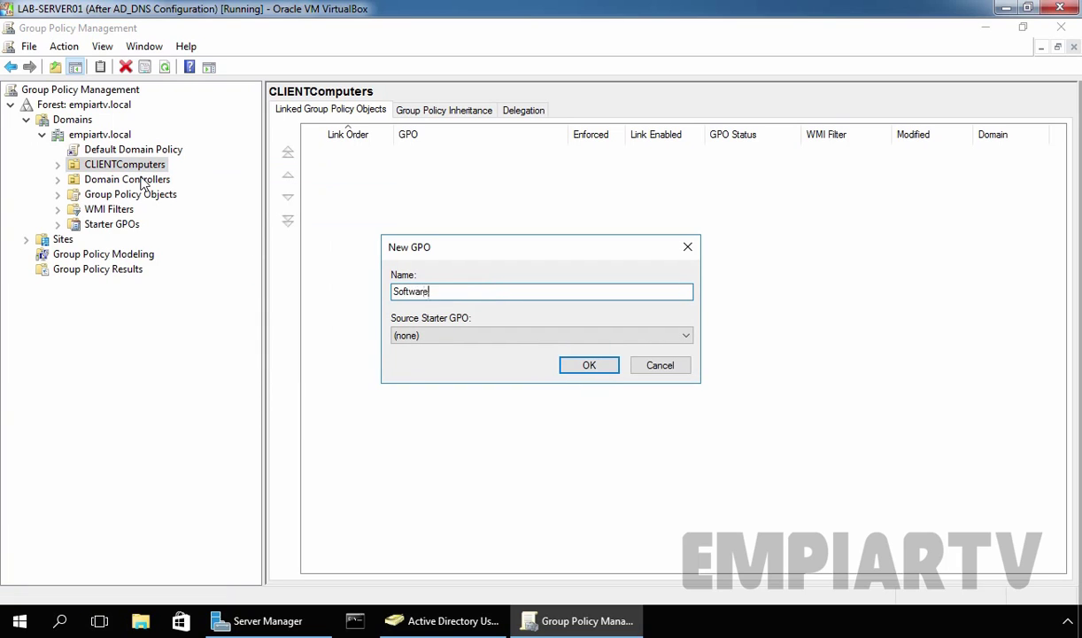
{"action": "type", "text": " Restriction GPO"}
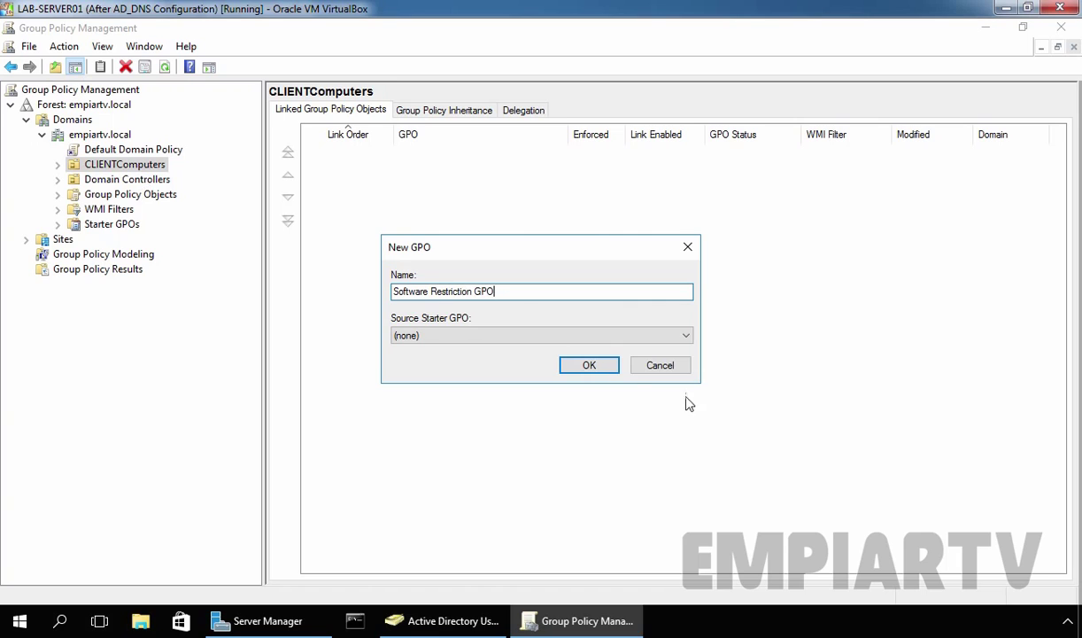
{"action": "left_click", "coordinate": [589, 366]}
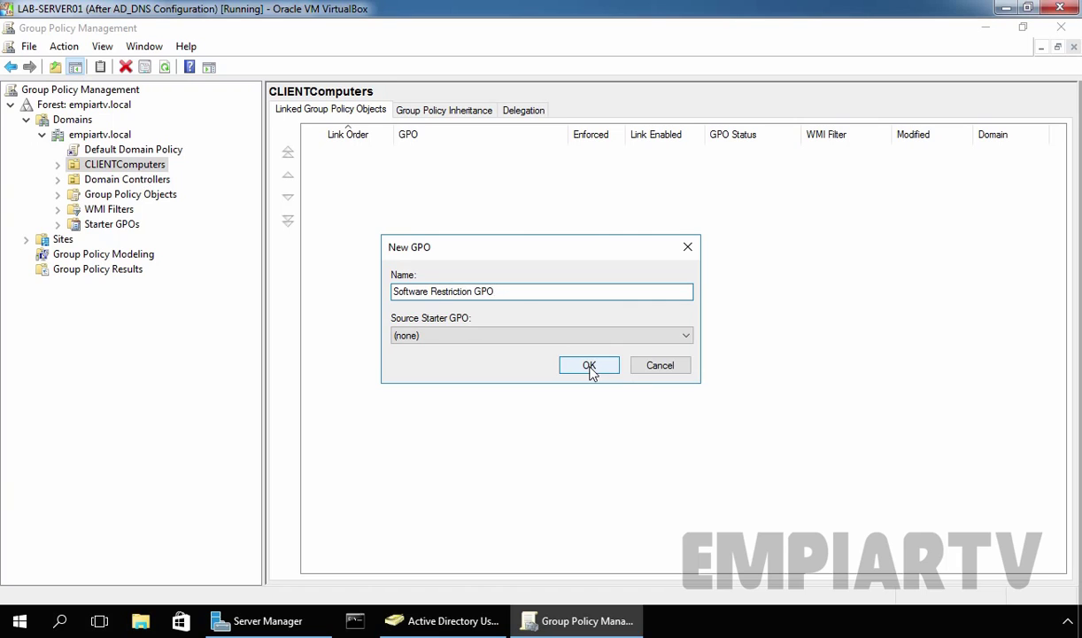
{"action": "double_click", "coordinate": [140, 162]}
{"action": "left_click", "coordinate": [146, 180]}
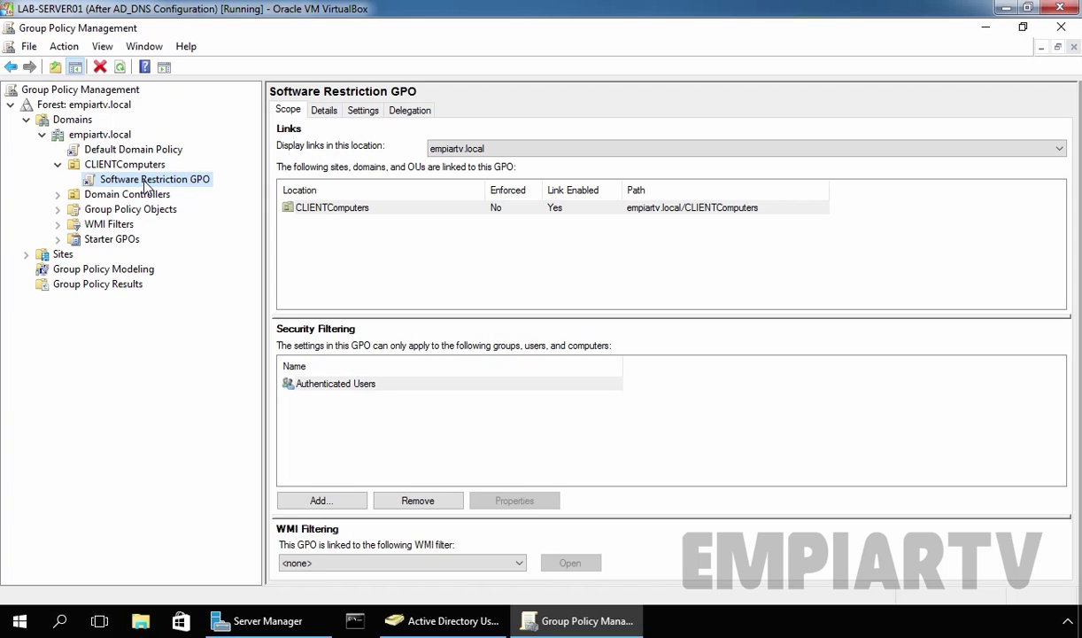
Open Software Restriction GPO for editing in a maximized Group Policy Management Editor
{"action": "right_click", "coordinate": [146, 184]}
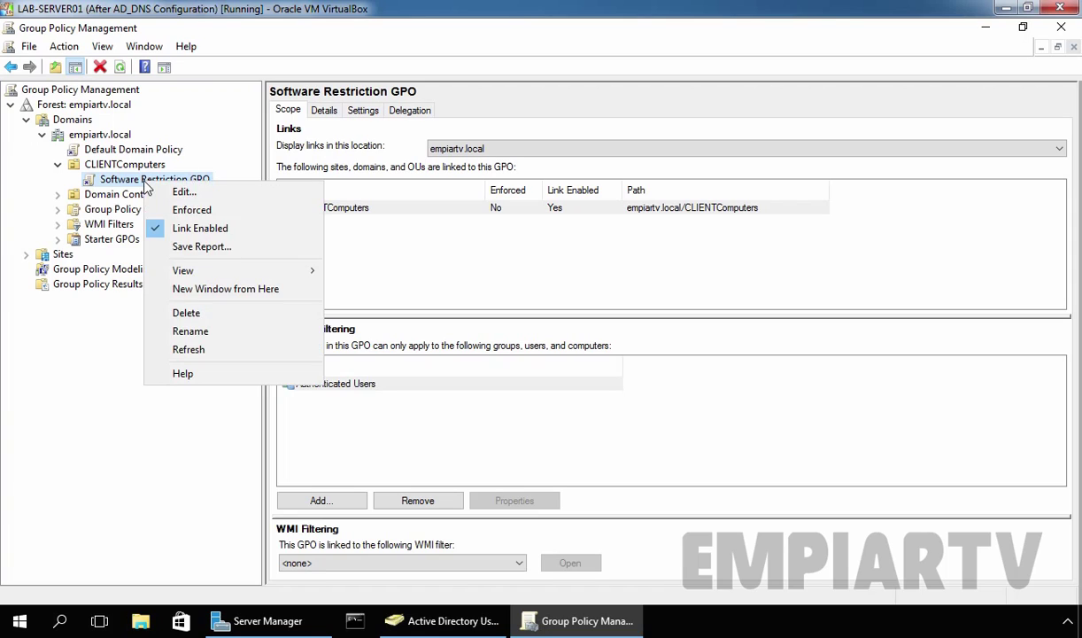
{"action": "left_click", "coordinate": [170, 193]}
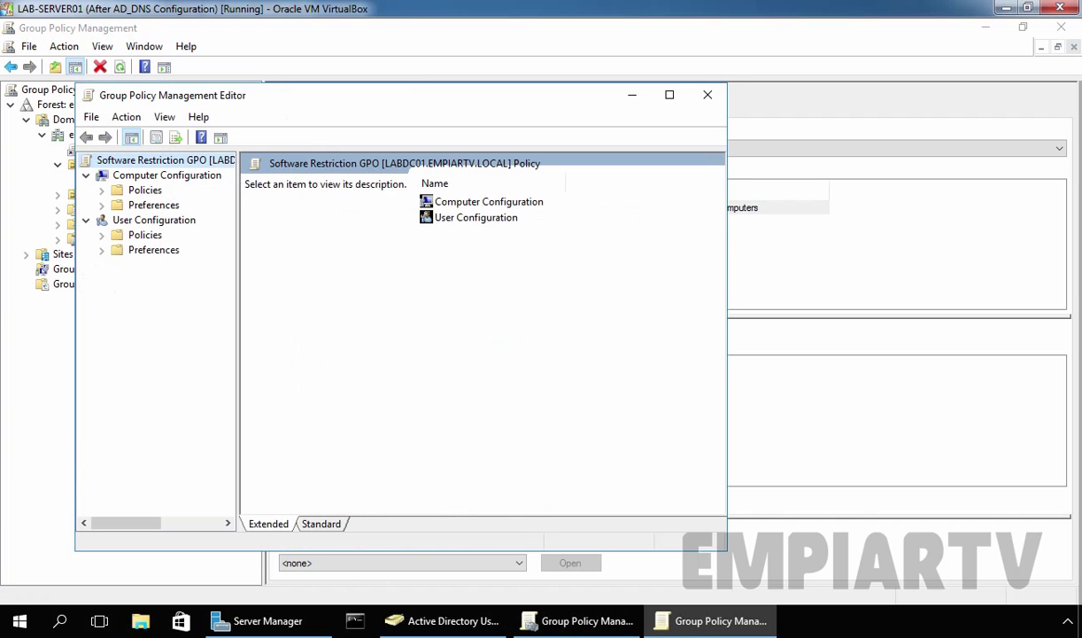
{"action": "left_click", "coordinate": [669, 95]}
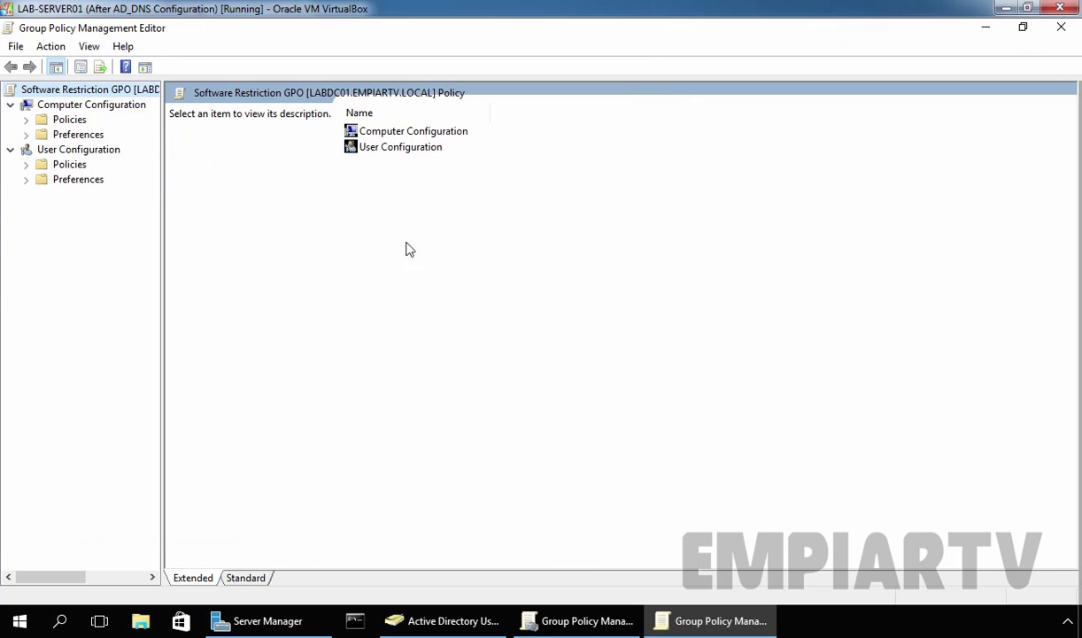
Go to Computer Configuration > Policies > Windows Settings > Security Settings > Software Restriction Policies
{"action": "left_click", "coordinate": [88, 105]}
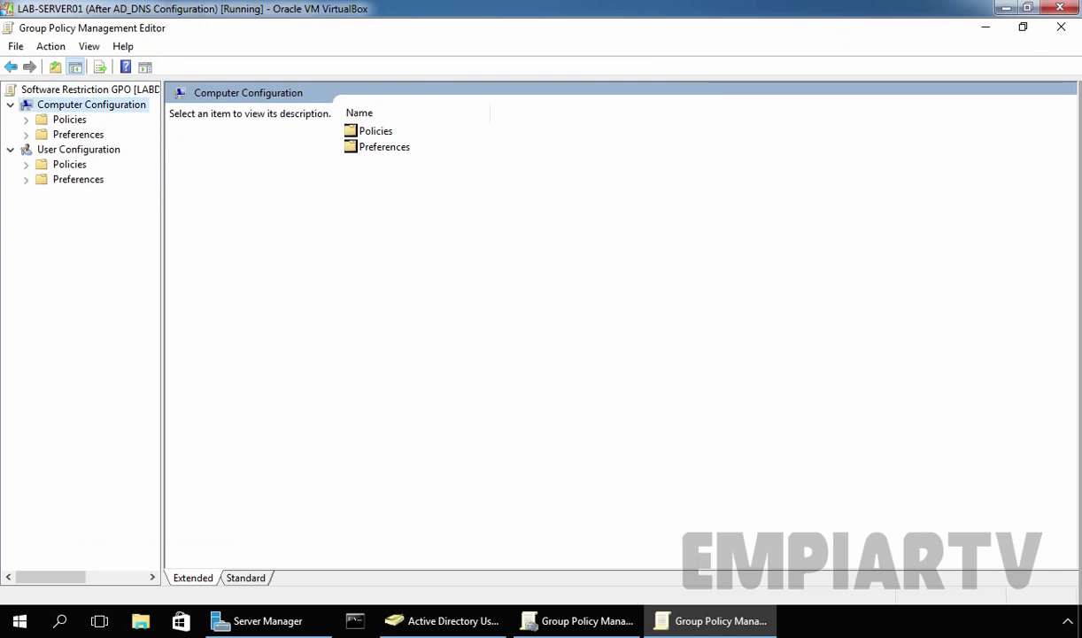
{"action": "double_click", "coordinate": [73, 121]}
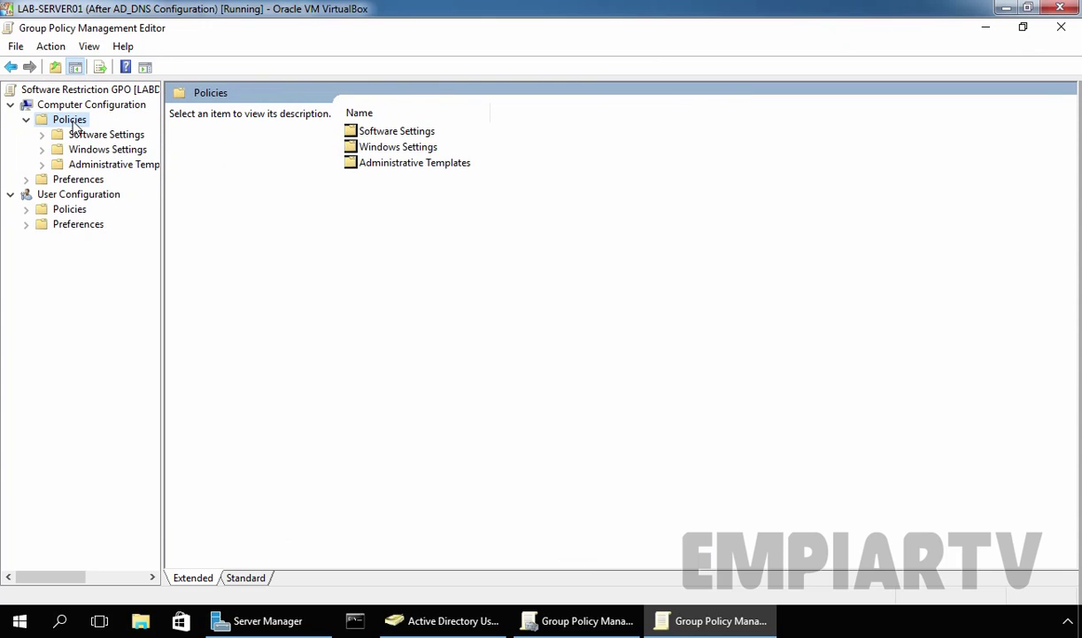
{"action": "left_click", "coordinate": [92, 150]}
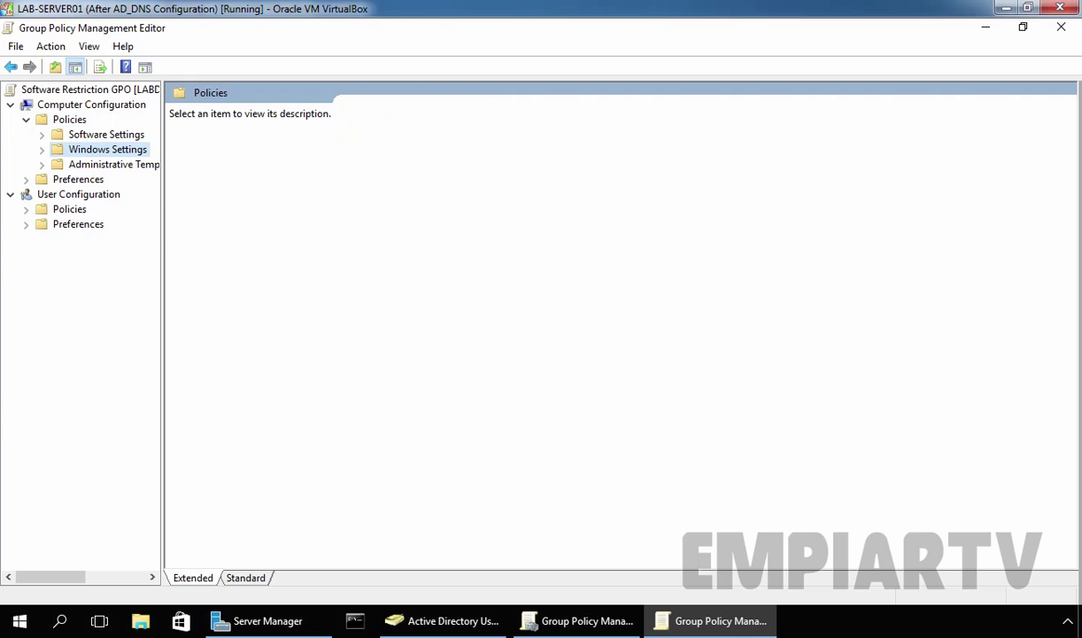
{"action": "double_click", "coordinate": [95, 154]}
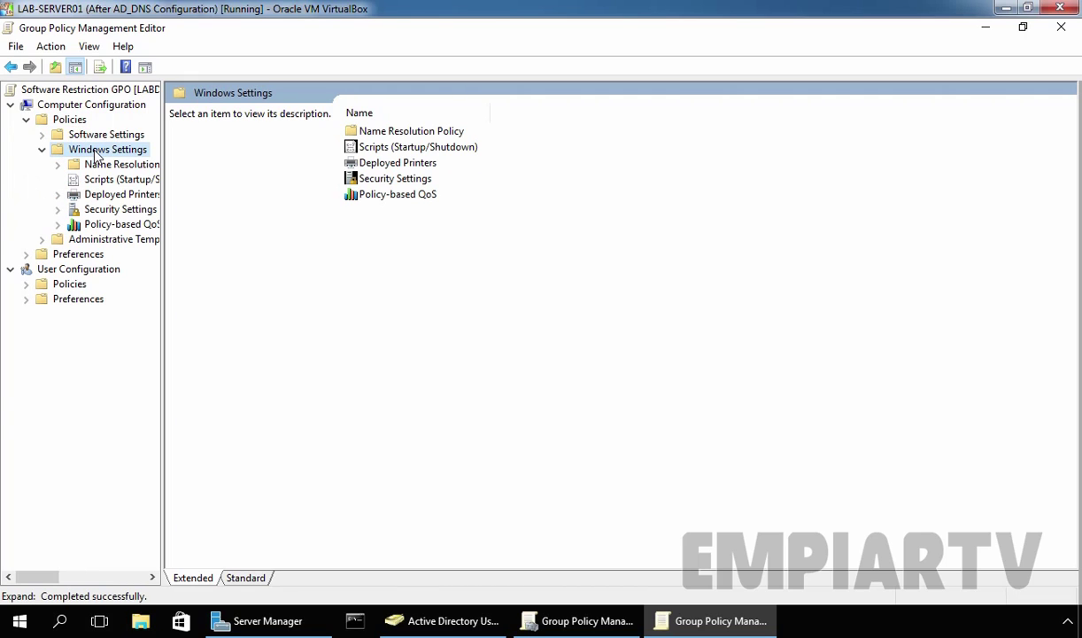
{"action": "left_click", "coordinate": [118, 210]}
{"action": "double_click", "coordinate": [122, 210]}
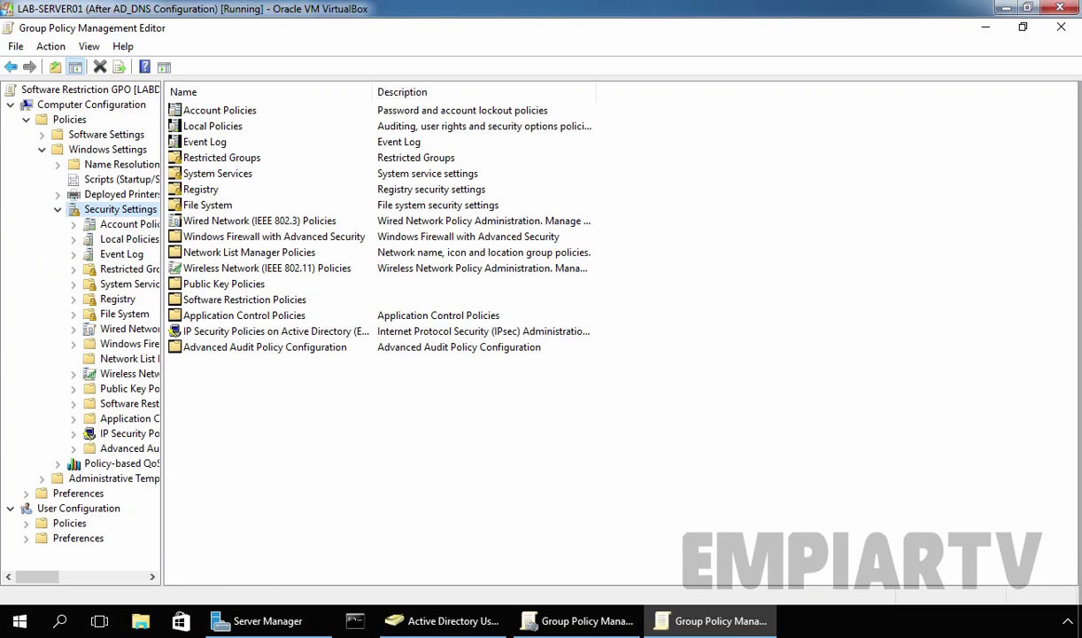
{"action": "left_click_drag", "start_coordinate": [171, 319], "coordinate": [301, 253]}
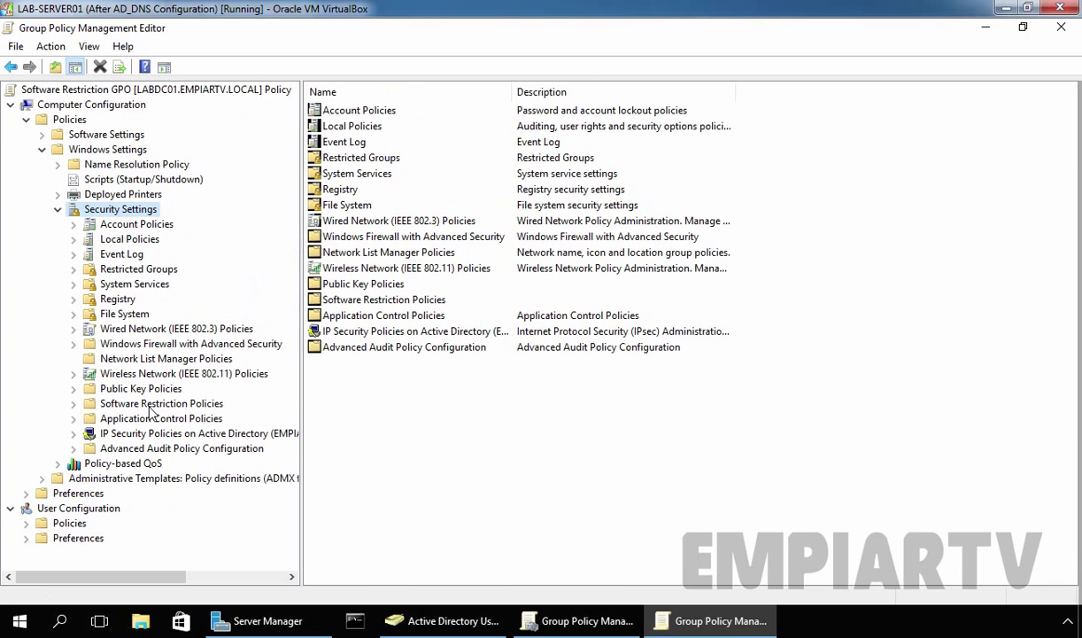
{"action": "left_click", "coordinate": [142, 403]}
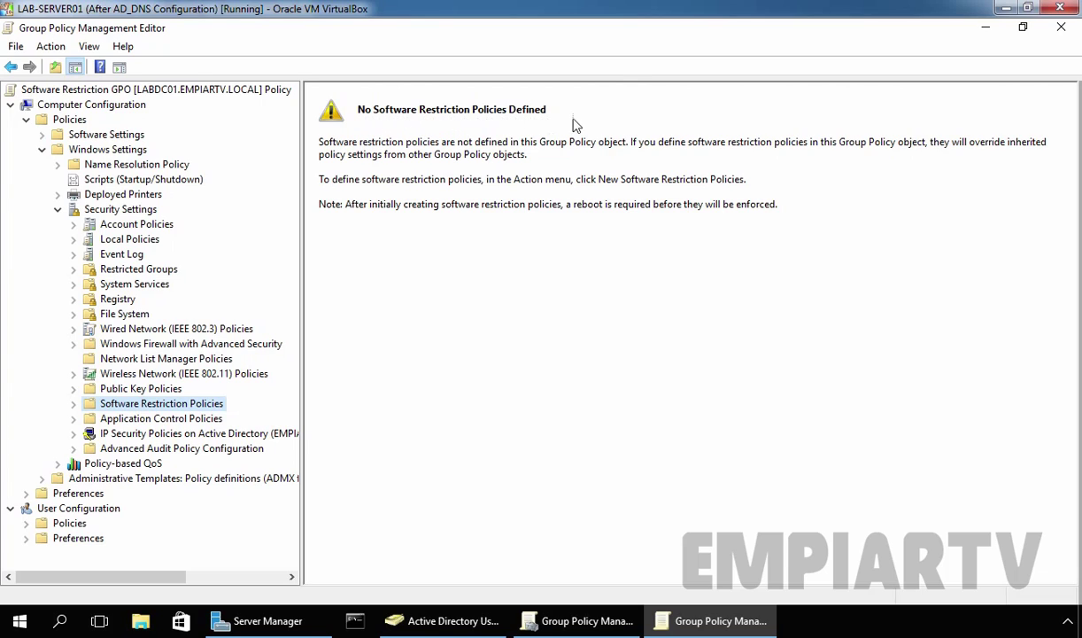
Create new software restriction policies for the GPO and expand them
{"action": "right_click", "coordinate": [138, 407]}
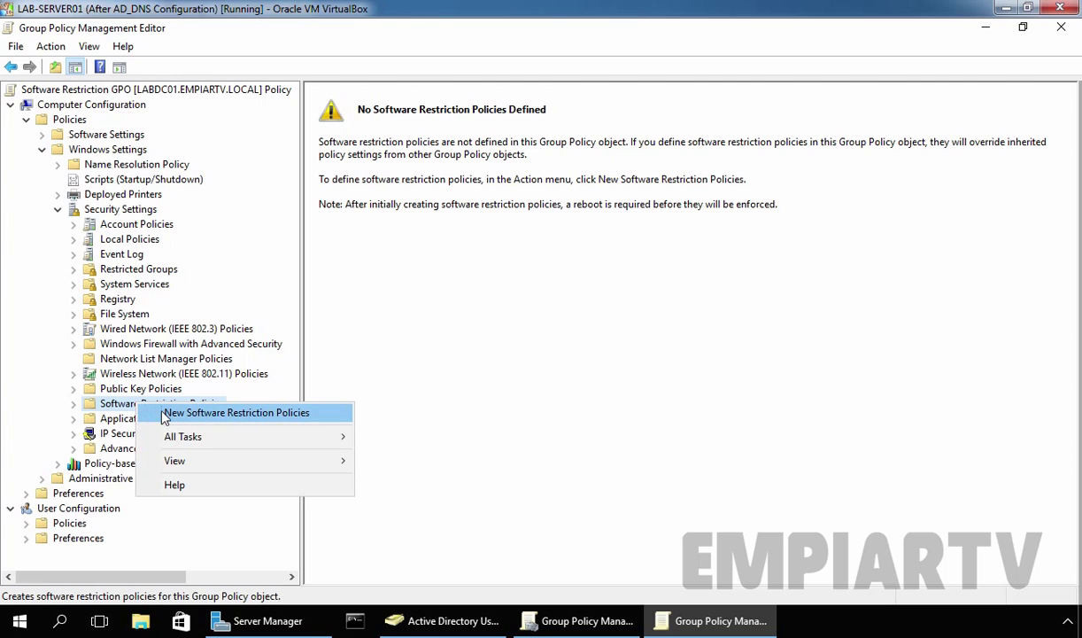
{"action": "left_click", "coordinate": [282, 414]}
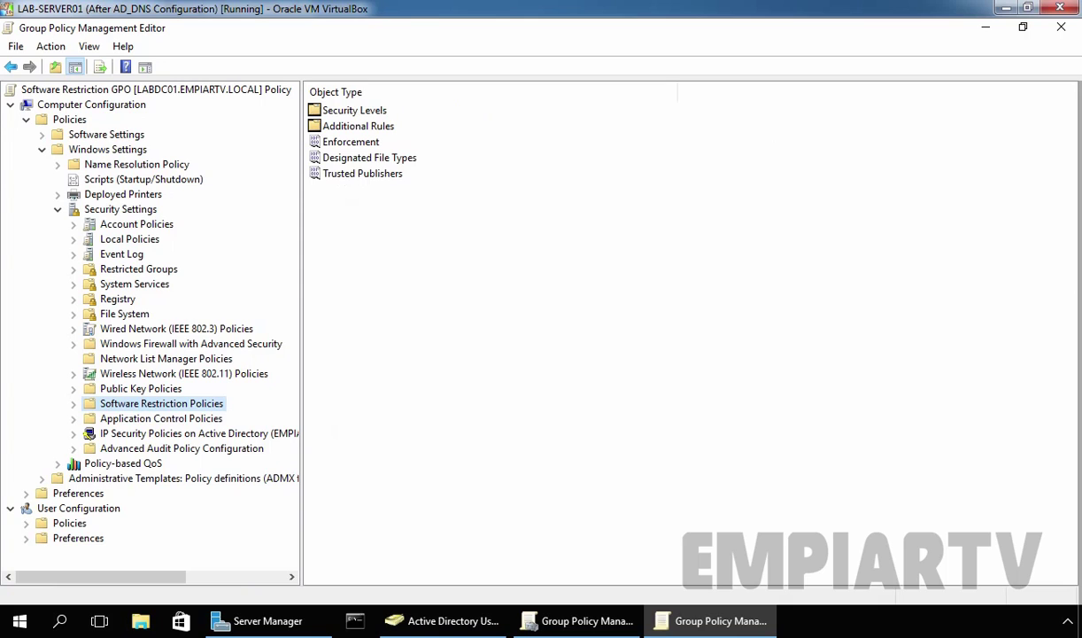
{"action": "double_click", "coordinate": [206, 406]}
Review the Disallowed, Basic User and Unrestricted security levels
{"action": "left_click", "coordinate": [128, 418]}
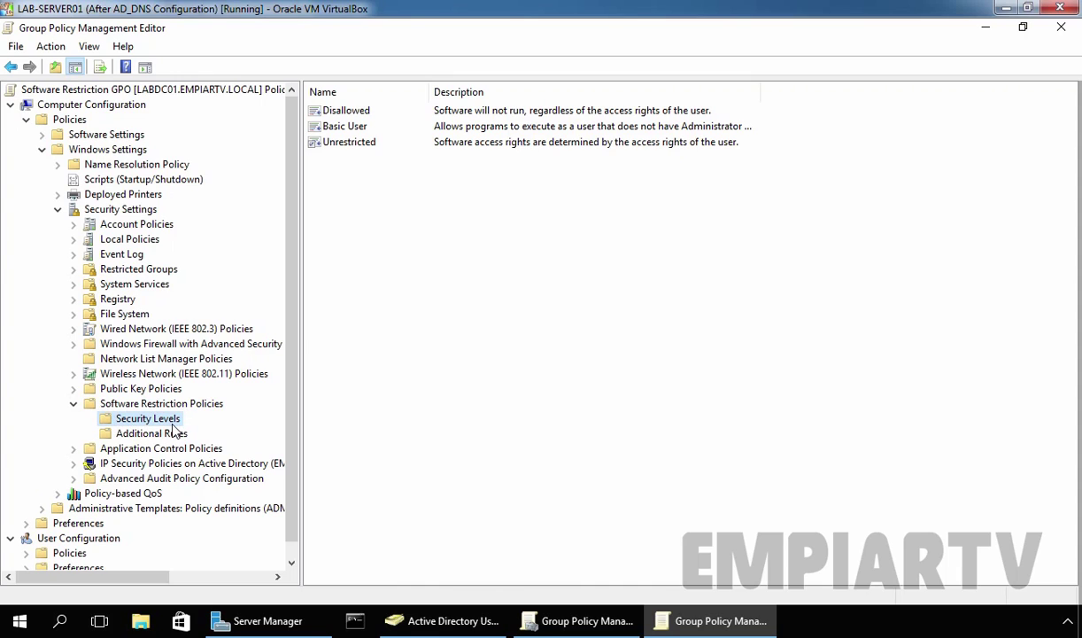
{"action": "left_click", "coordinate": [483, 223]}
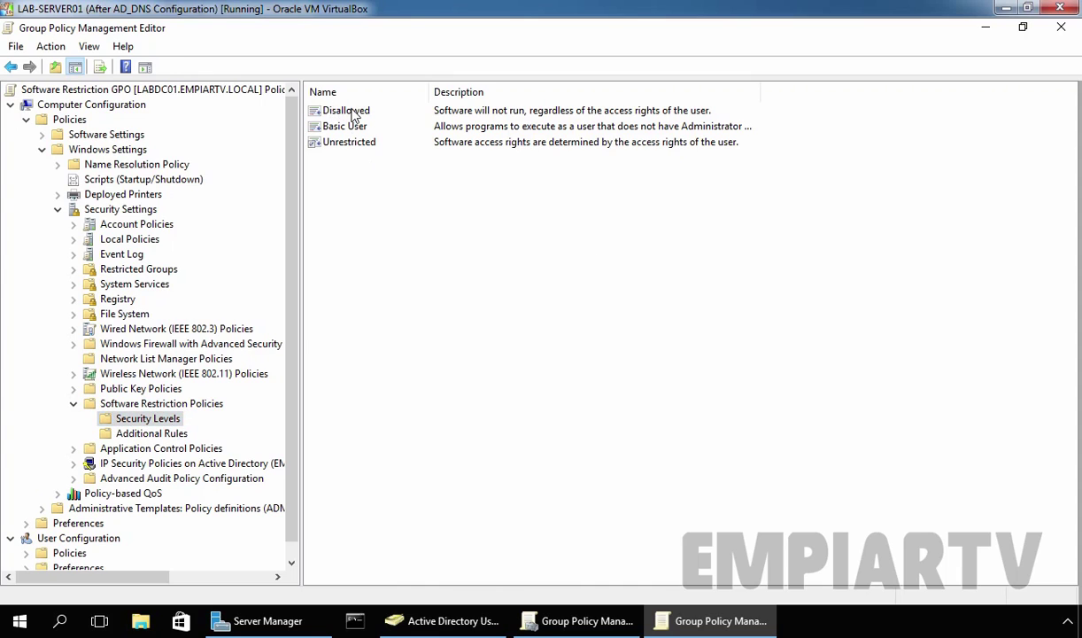
{"action": "left_click", "coordinate": [337, 110]}
{"action": "left_click", "coordinate": [343, 128]}
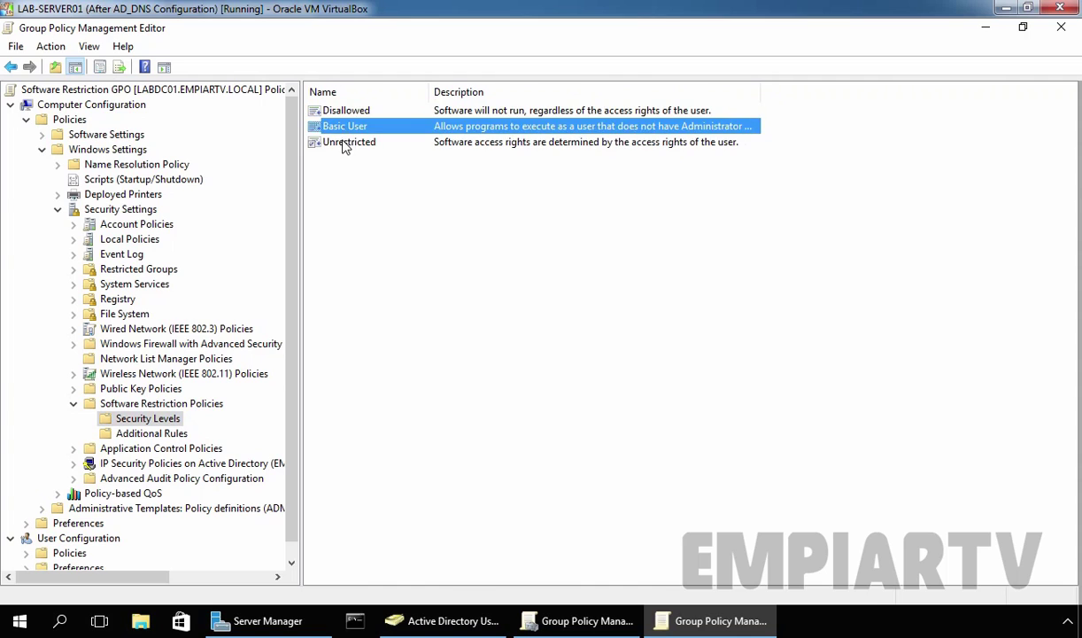
{"action": "left_click", "coordinate": [345, 143]}
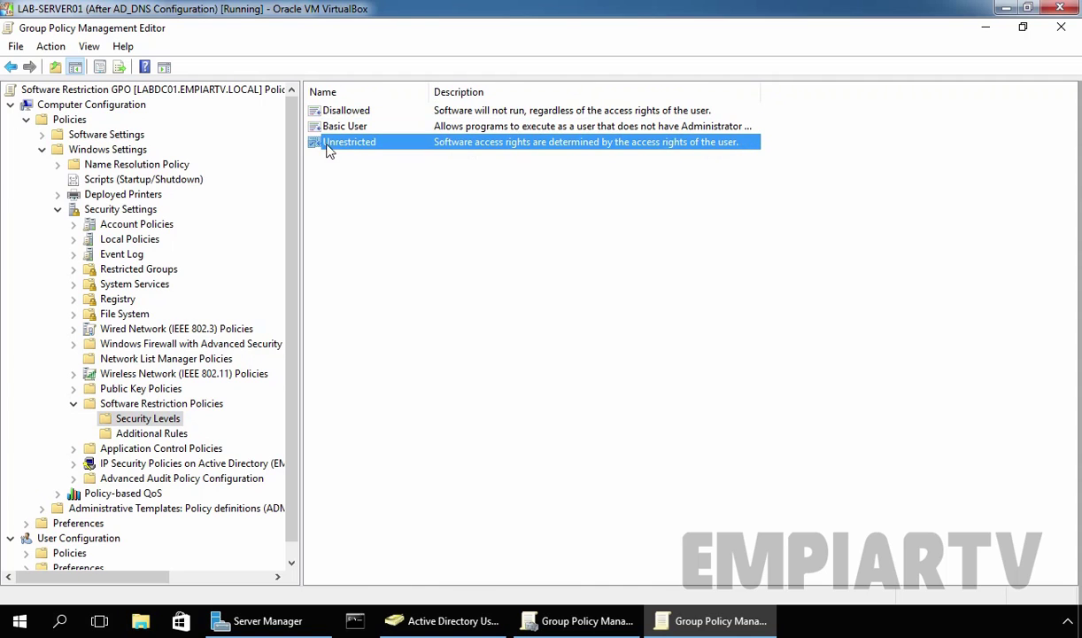
Show Additional Rules with a widened Name column listing the SystemRoot and ProgramFilesDir rules
{"action": "left_click", "coordinate": [143, 433]}
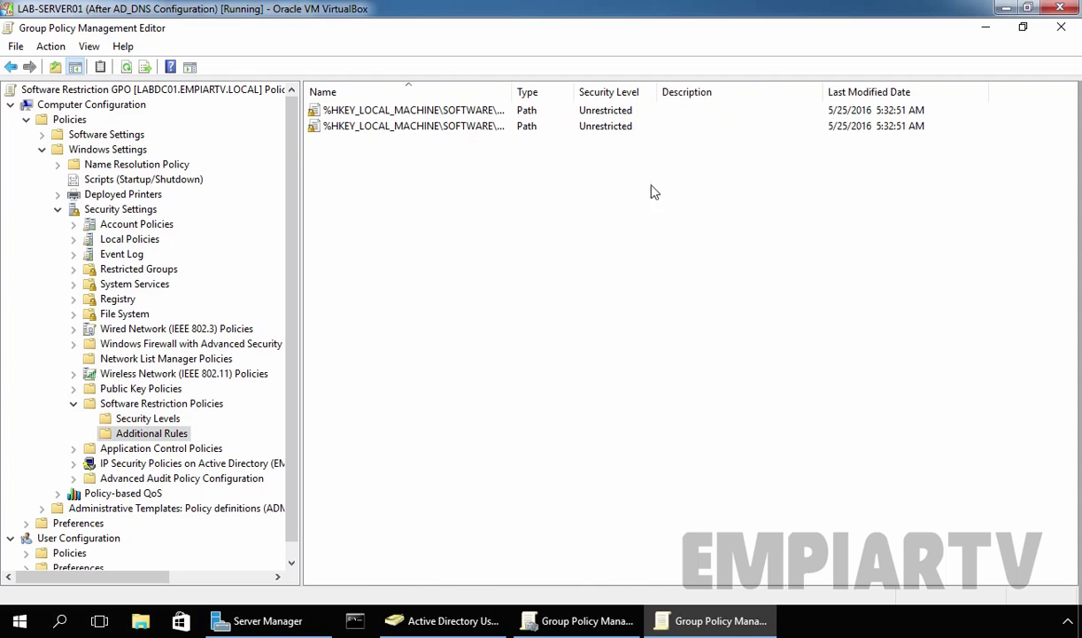
{"action": "double_click", "coordinate": [512, 92]}
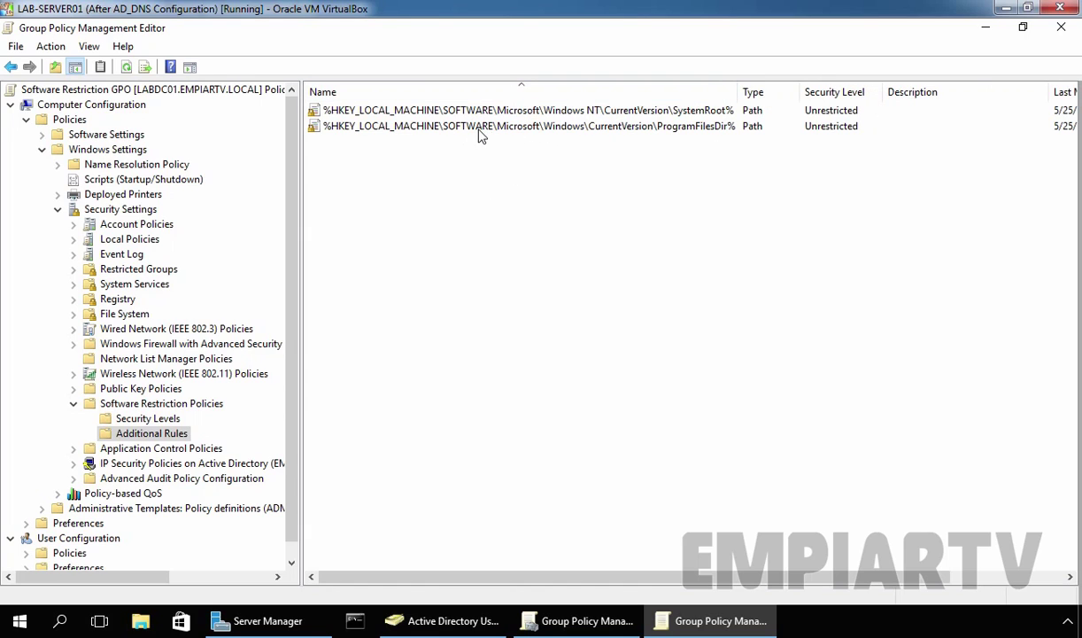
{"action": "right_click", "coordinate": [159, 438]}
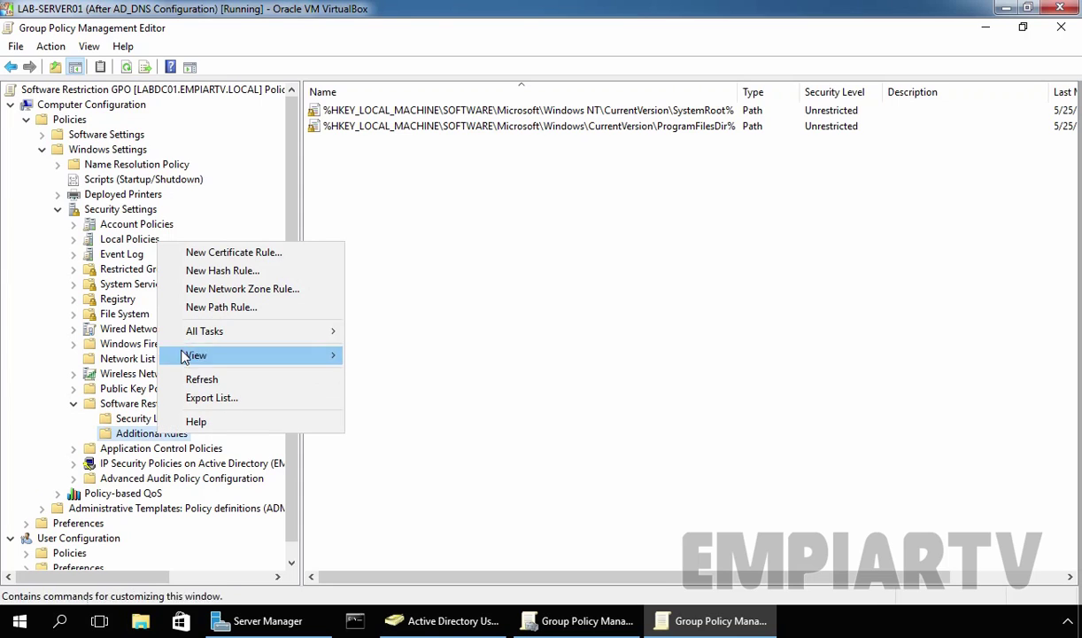
Start a new path rule and browse into C:\Program Files (x86)
{"action": "left_click", "coordinate": [207, 310]}
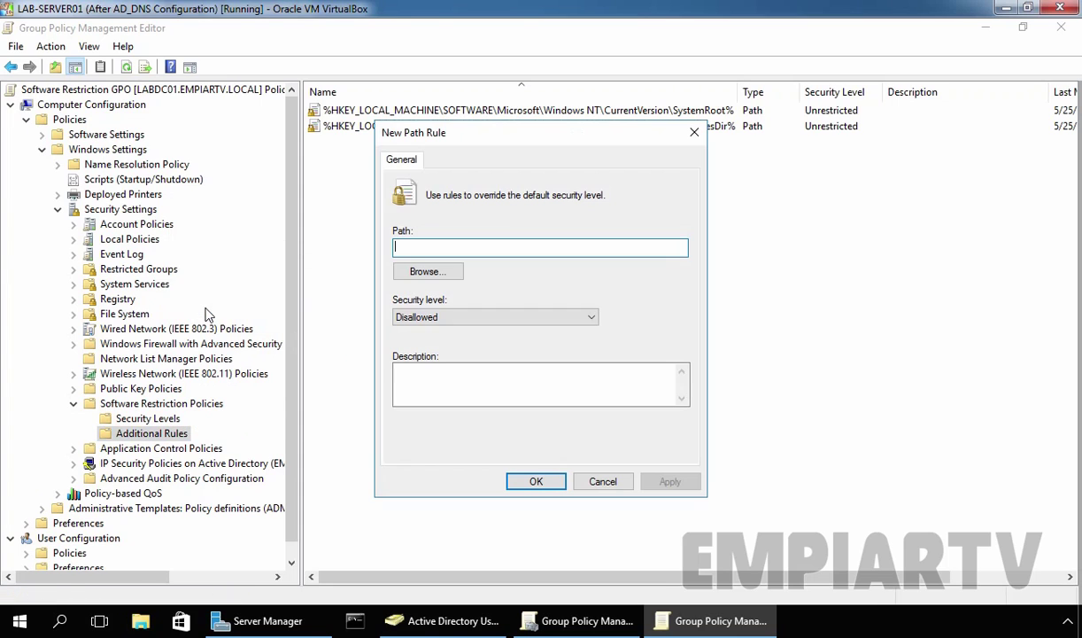
{"action": "left_click", "coordinate": [428, 272]}
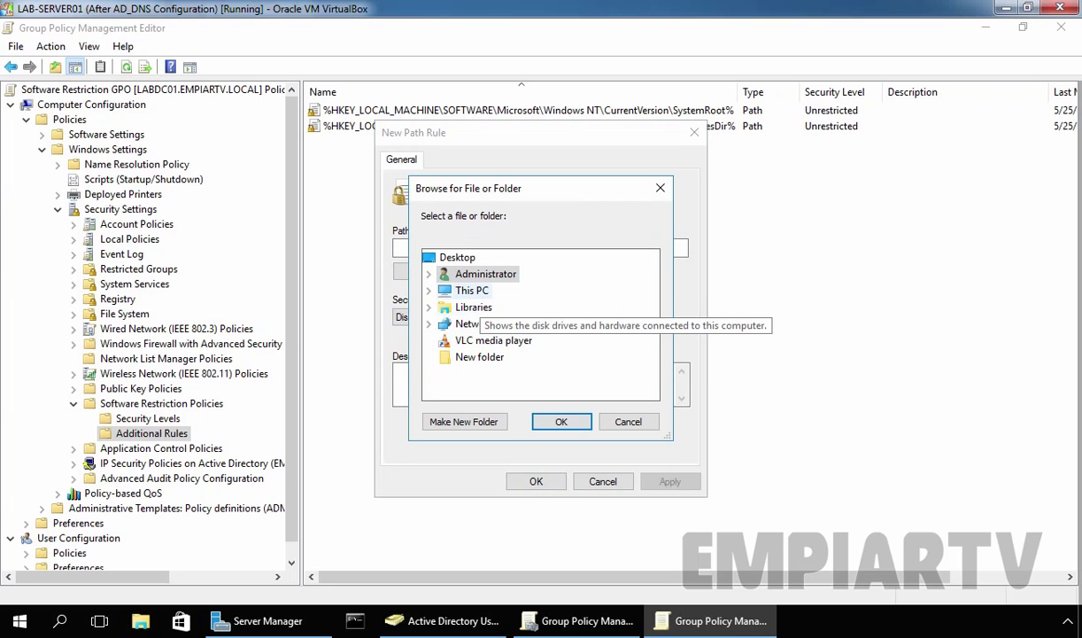
{"action": "double_click", "coordinate": [474, 292]}
{"action": "double_click", "coordinate": [503, 373]}
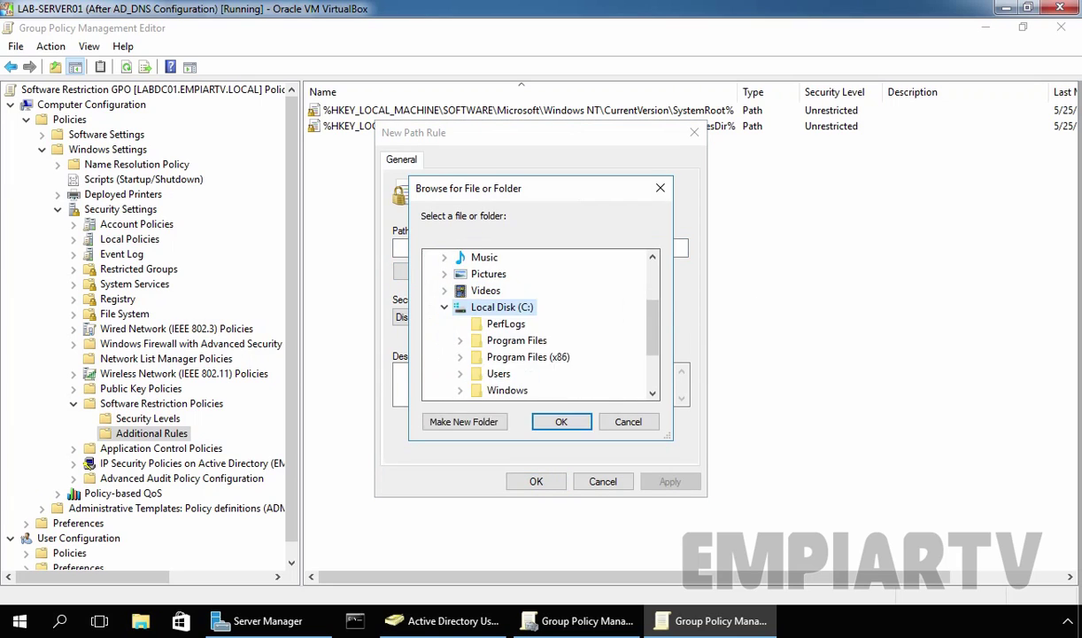
{"action": "scroll", "coordinate": [529, 375], "scroll_direction": "down", "scroll_amount": 1}
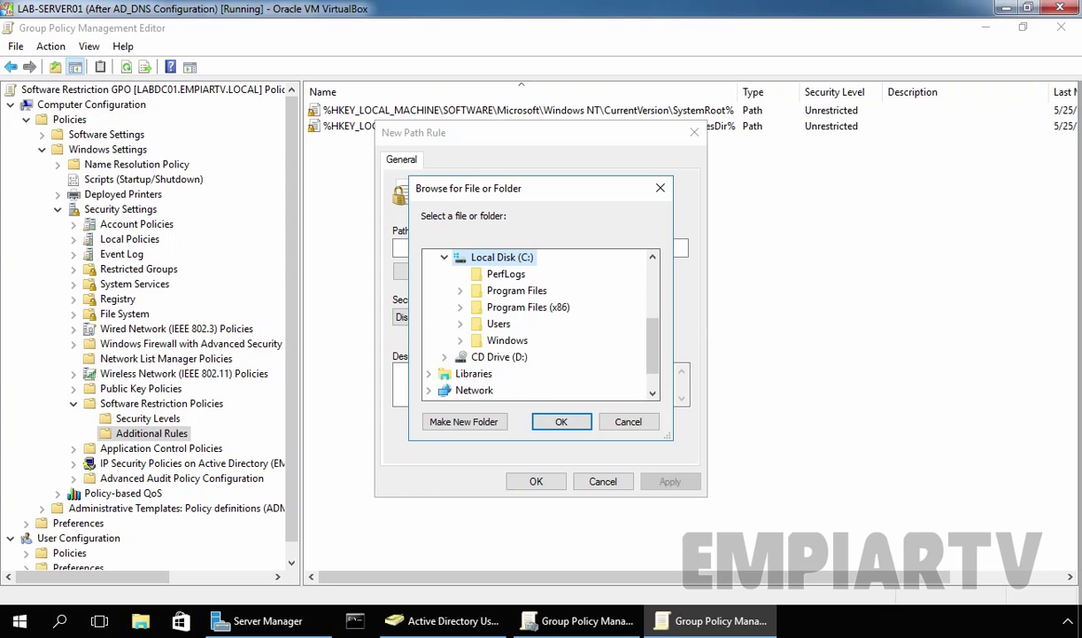
{"action": "double_click", "coordinate": [528, 308]}
{"action": "scroll", "coordinate": [532, 321], "scroll_direction": "down", "scroll_amount": 3}
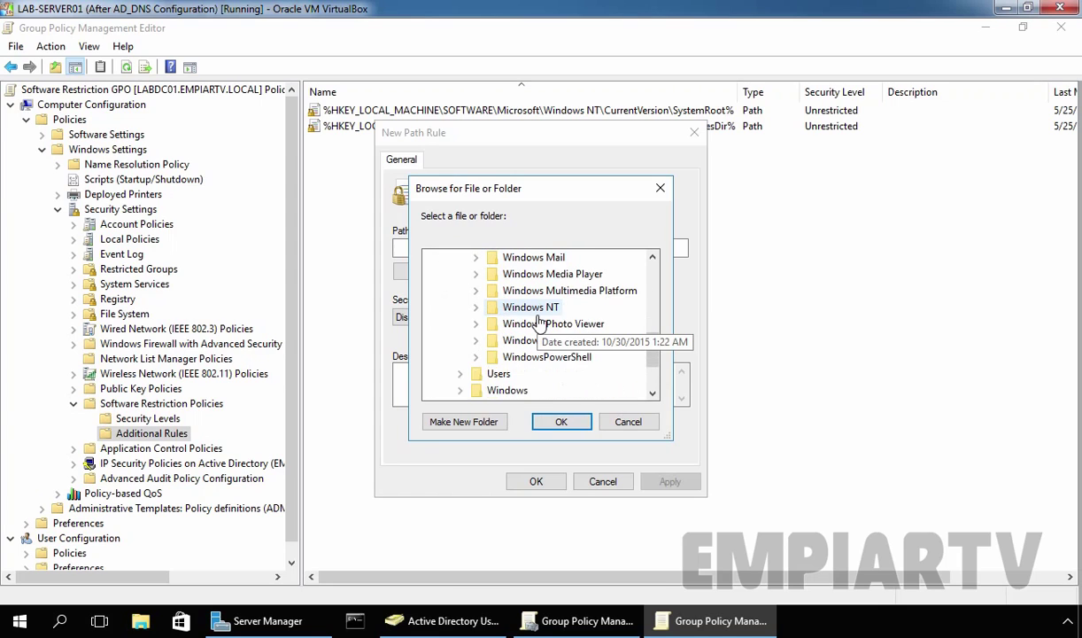
{"action": "scroll", "coordinate": [537, 319], "scroll_direction": "up", "scroll_amount": 2}
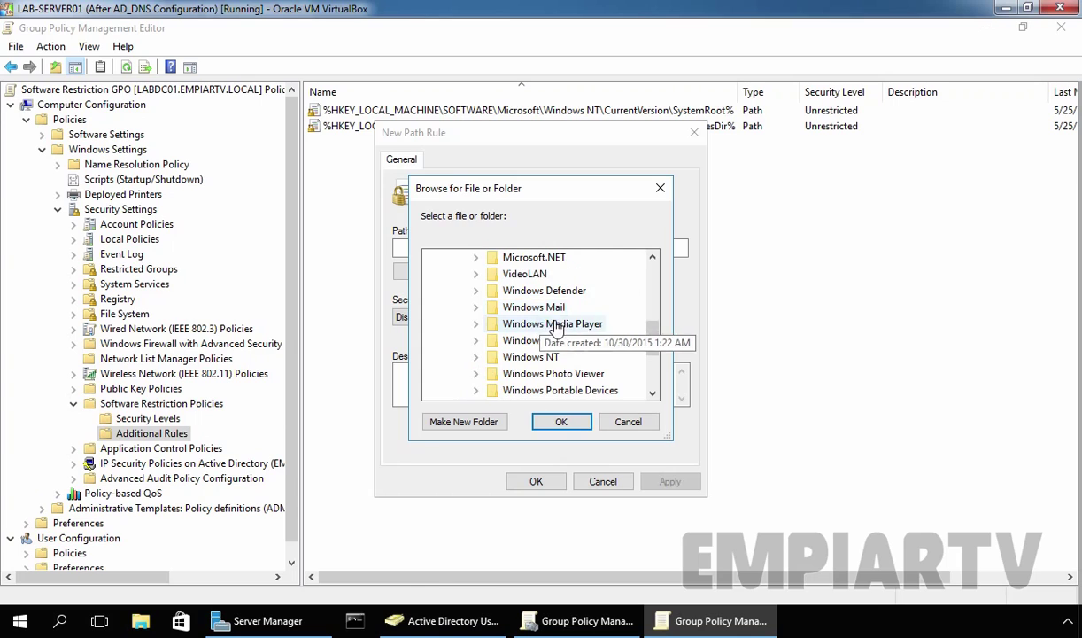
Pick vlc.exe in VideoLAN\VLC as the rule's path
{"action": "left_click", "coordinate": [525, 275]}
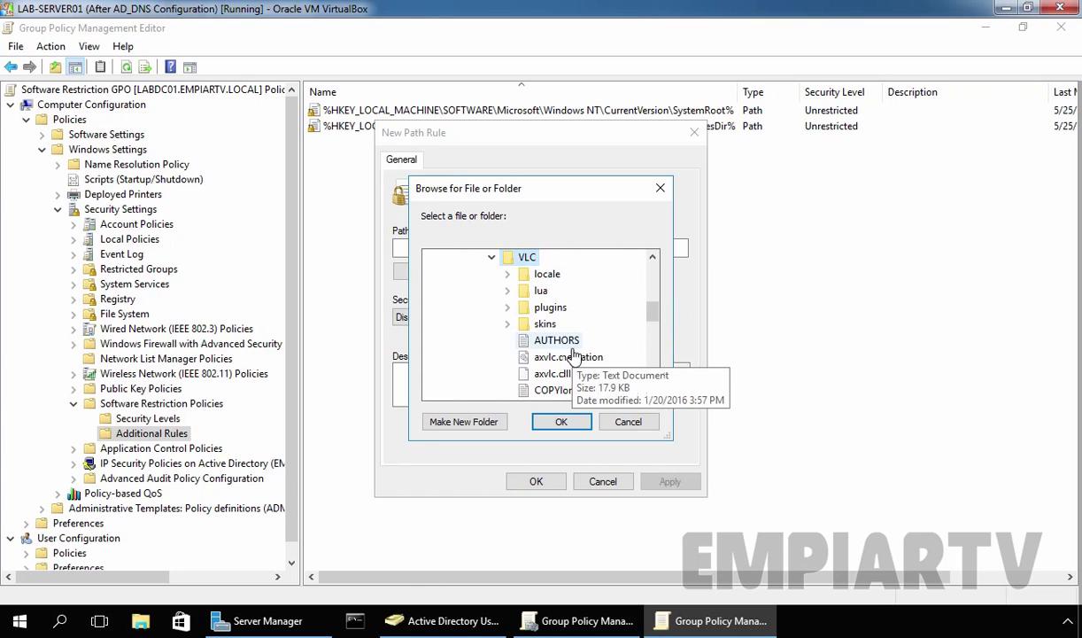
{"action": "scroll", "coordinate": [567, 354], "scroll_direction": "down", "scroll_amount": 3}
{"action": "scroll", "coordinate": [574, 354], "scroll_direction": "down", "scroll_amount": 3}
{"action": "left_click", "coordinate": [540, 291]}
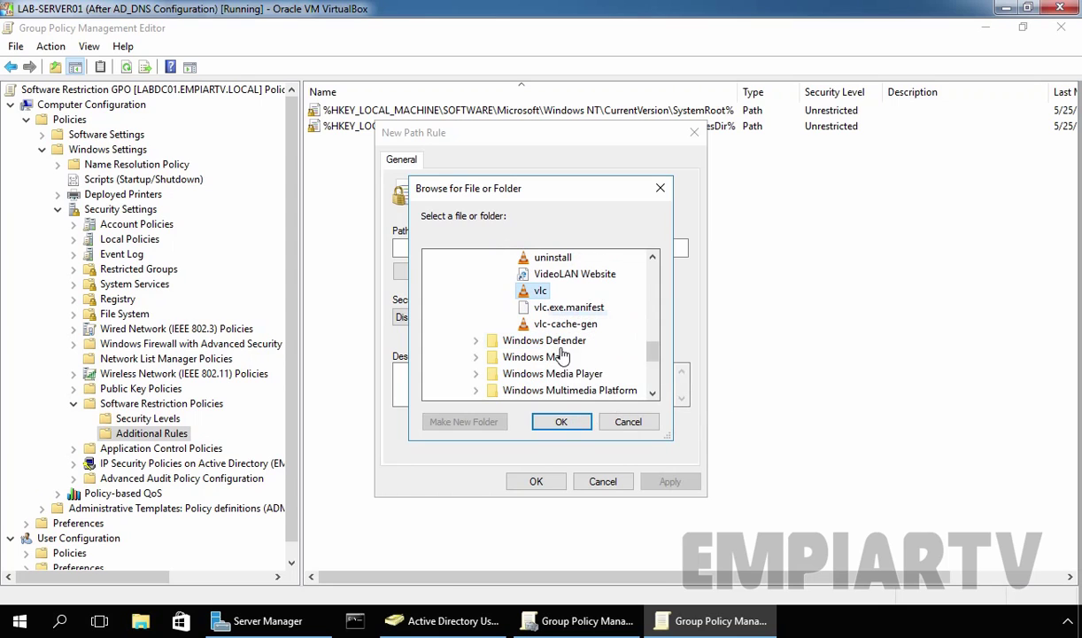
{"action": "left_click", "coordinate": [562, 421]}
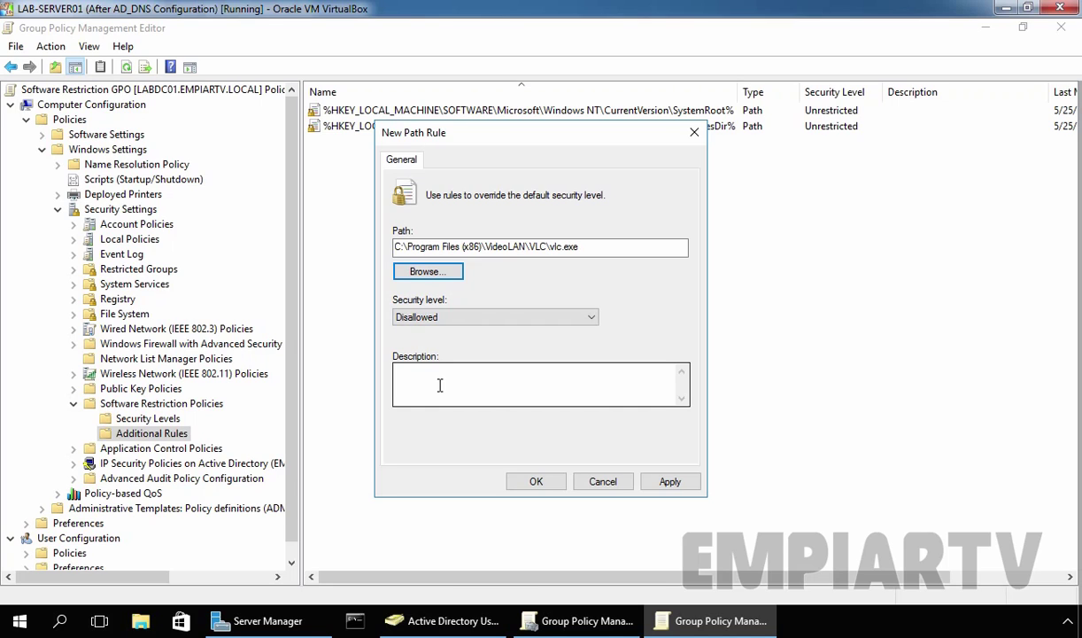
Save the Disallowed vlc.exe path rule and select it in Additional Rules
{"action": "left_click", "coordinate": [670, 481]}
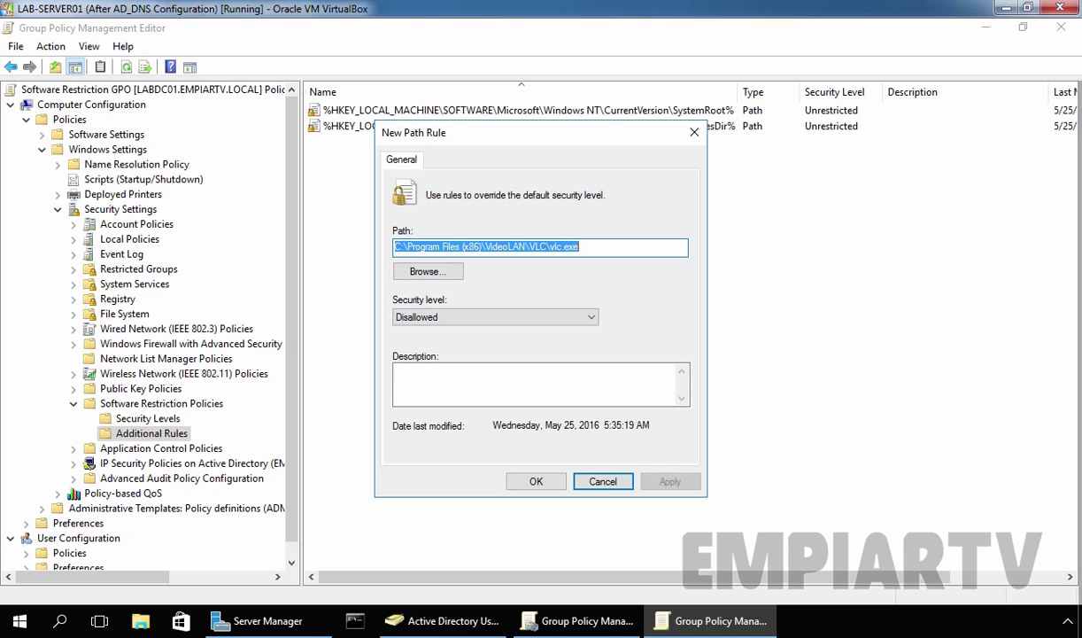
{"action": "left_click", "coordinate": [549, 481]}
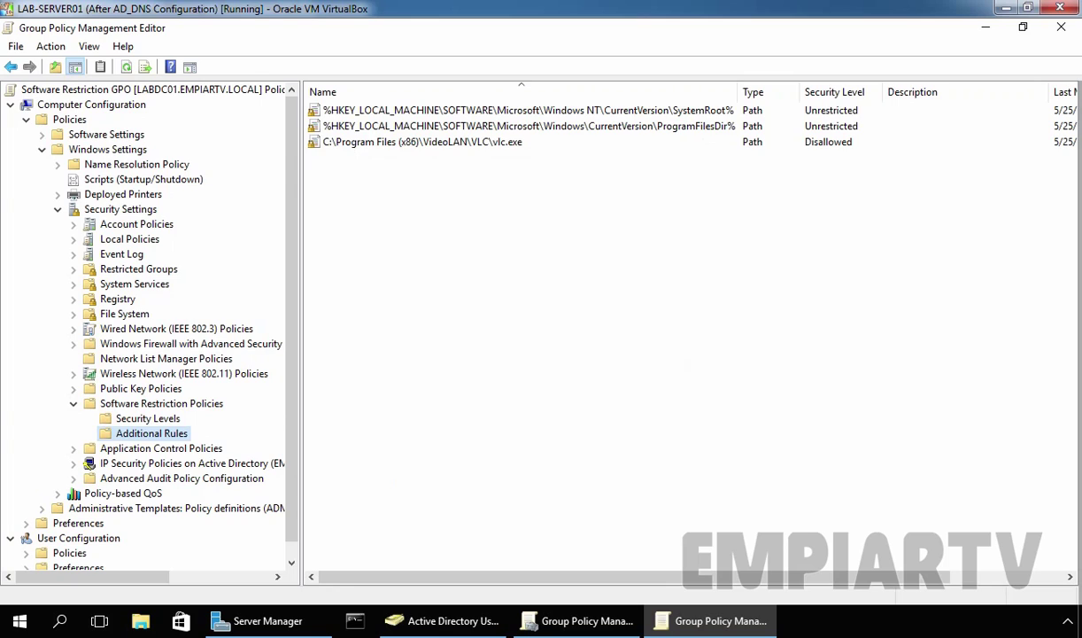
{"action": "left_click", "coordinate": [337, 144]}
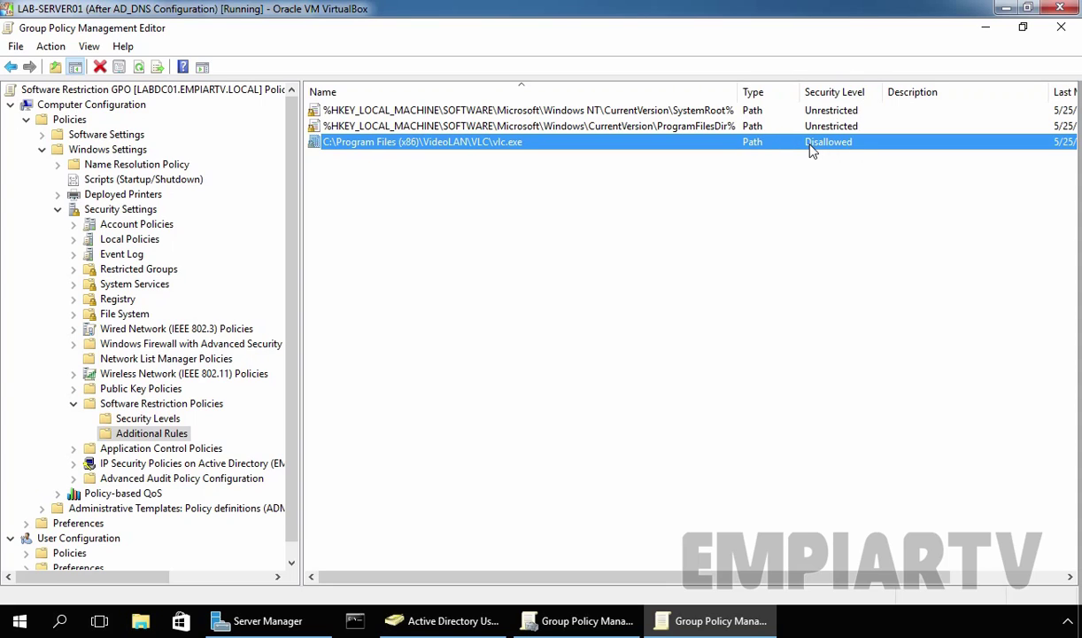
Close both Group Policy consoles and minimize Server Manager and Active Directory Users and Computers
{"action": "left_click", "coordinate": [1061, 29]}
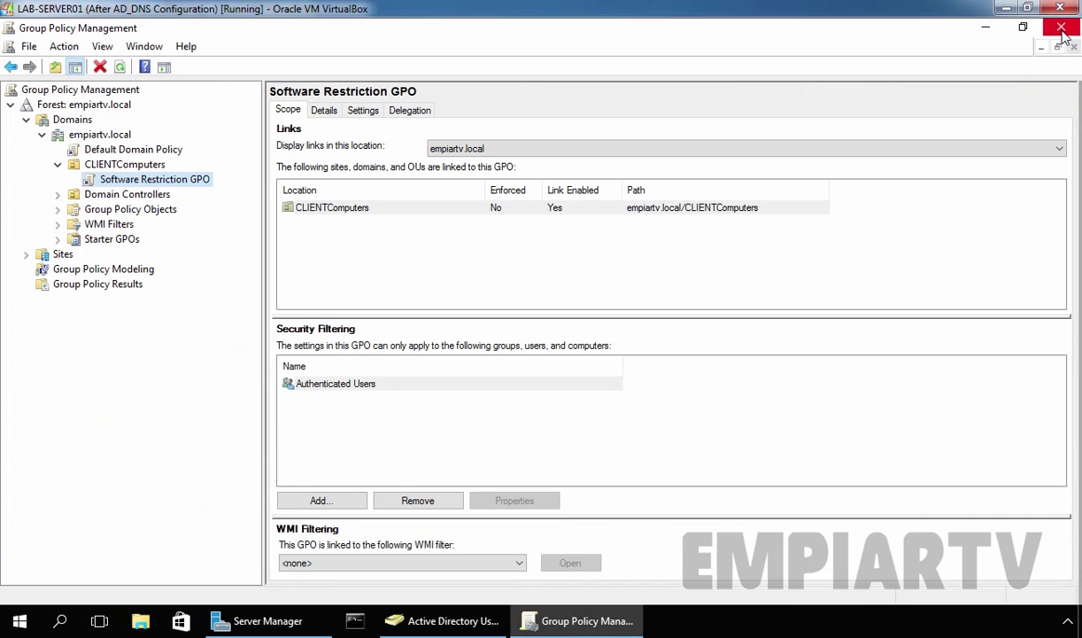
{"action": "left_click", "coordinate": [1062, 29]}
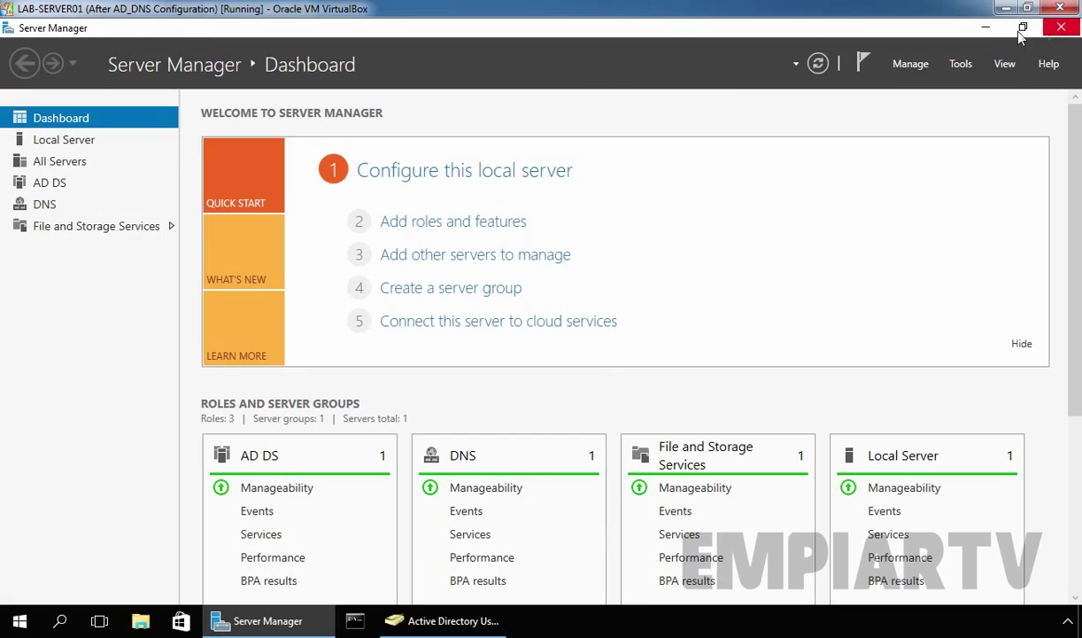
{"action": "left_click", "coordinate": [985, 32]}
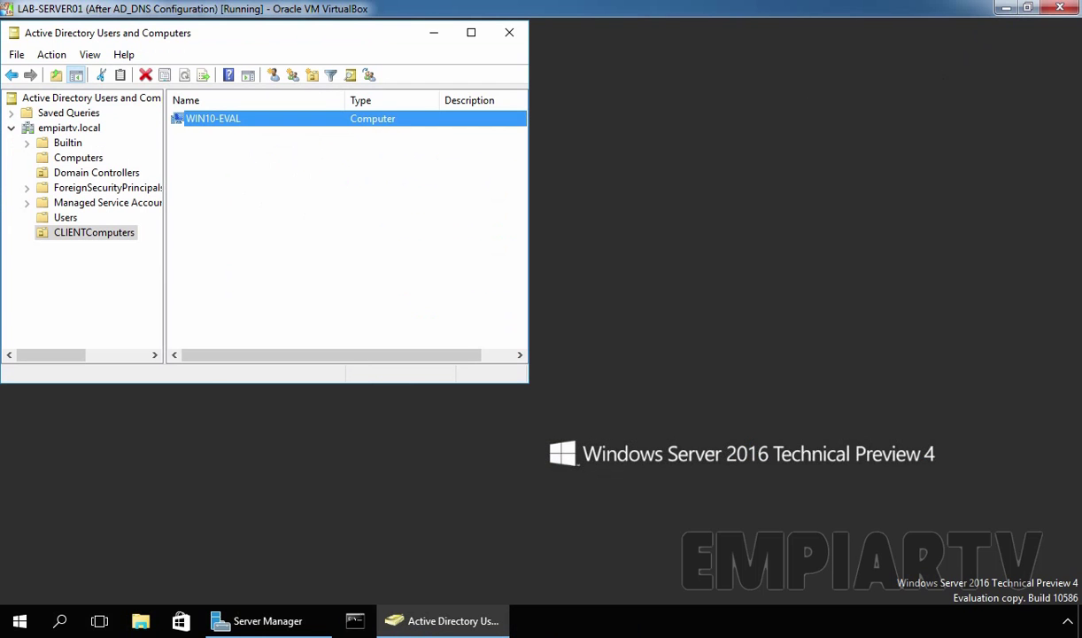
{"action": "left_click", "coordinate": [434, 32]}
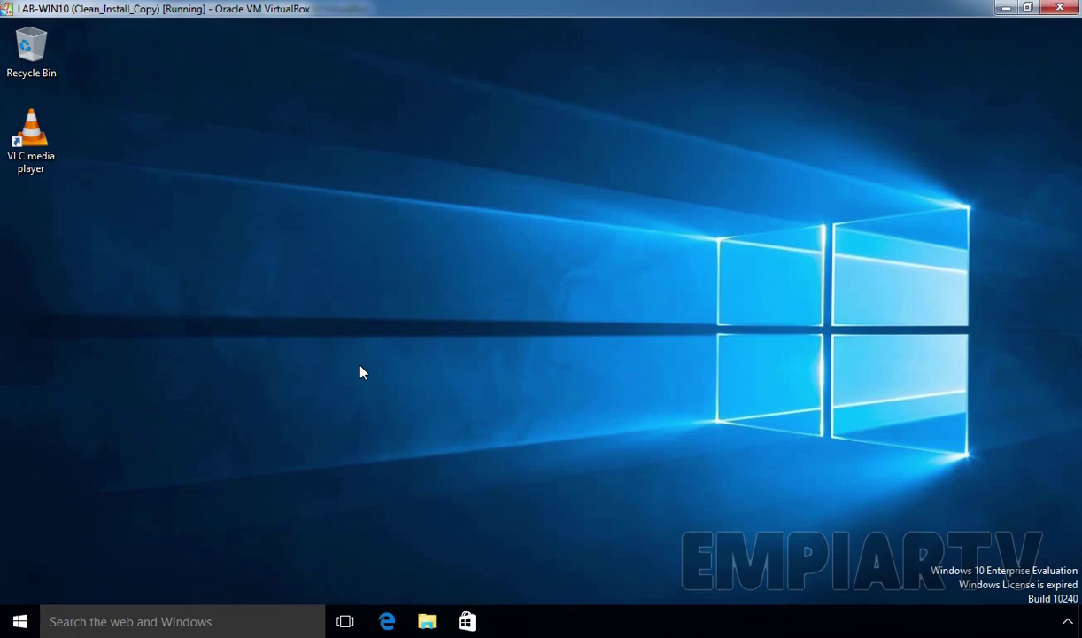
Launch VLC media player from the Windows 10 desktop to check whether it runs
{"action": "key", "text": "super"}
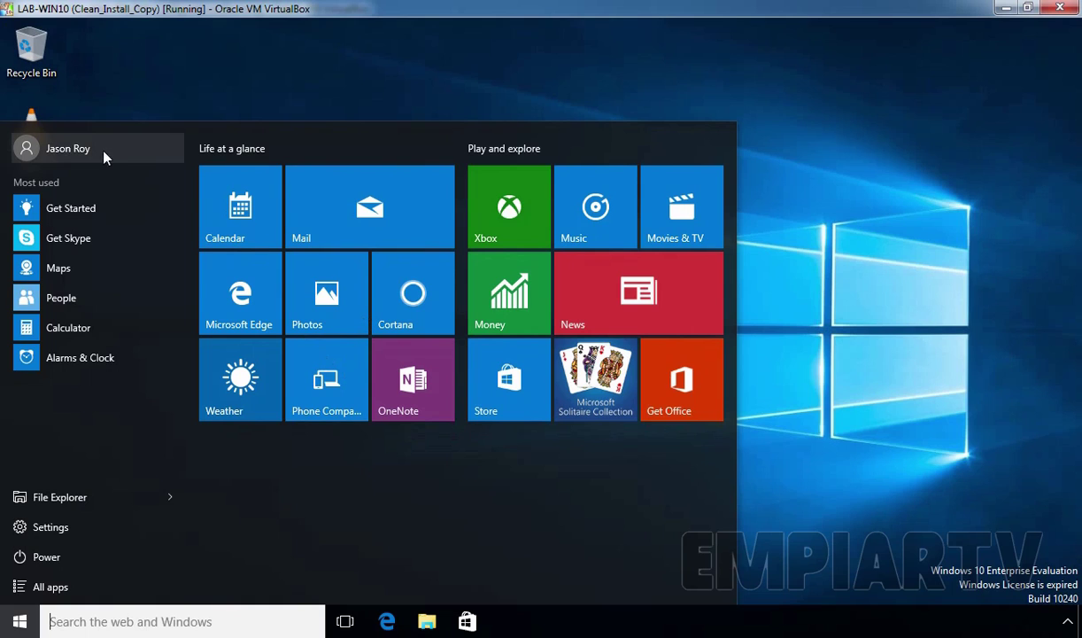
{"action": "left_click", "coordinate": [937, 336]}
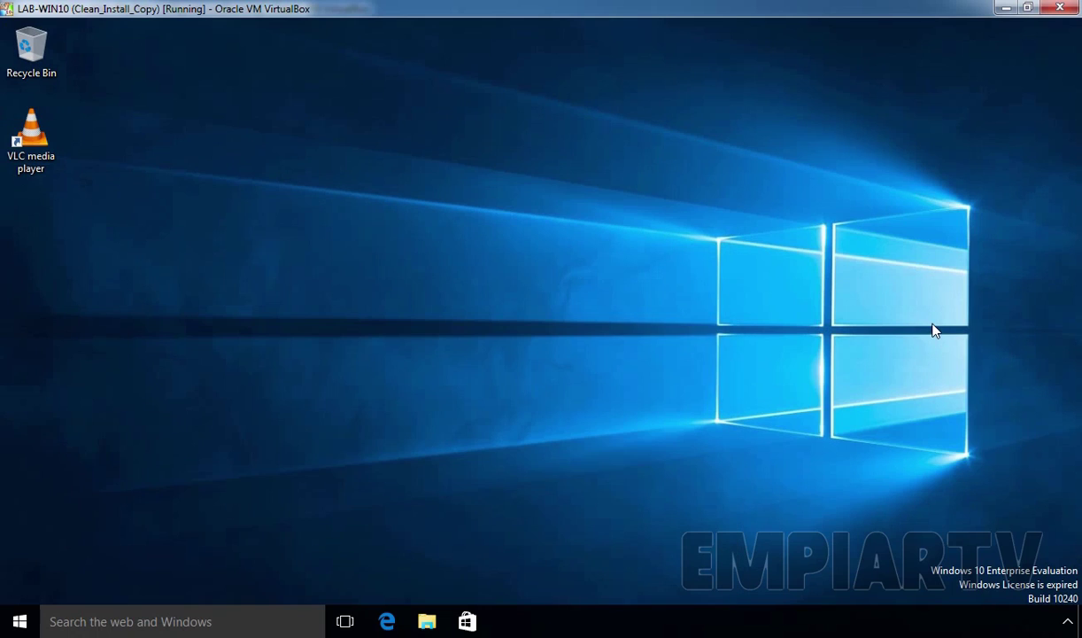
{"action": "double_click", "coordinate": [41, 148]}
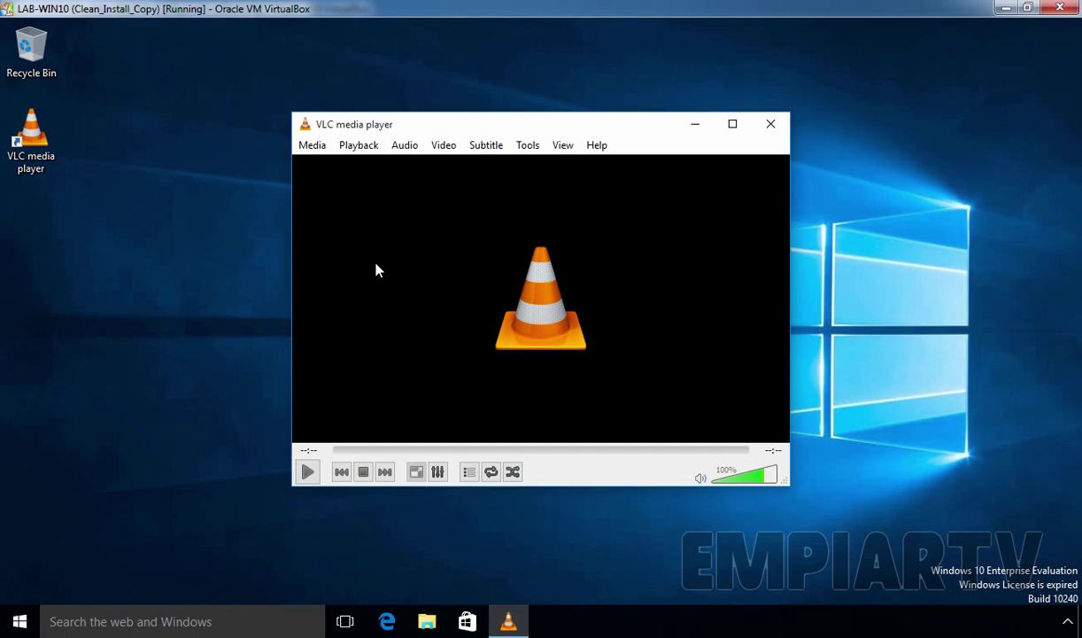
Close VLC and open a Command Prompt via Run with cmd
{"action": "left_click", "coordinate": [771, 129]}
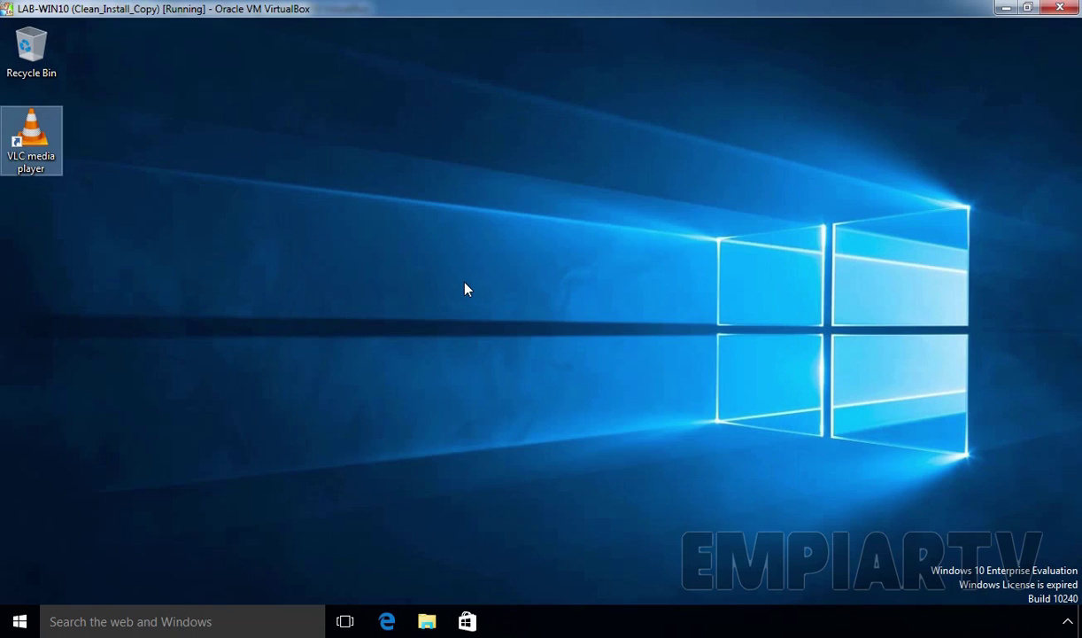
{"action": "key", "text": "super+r"}
{"action": "type", "text": "cmd"}
{"action": "key", "text": "Return"}
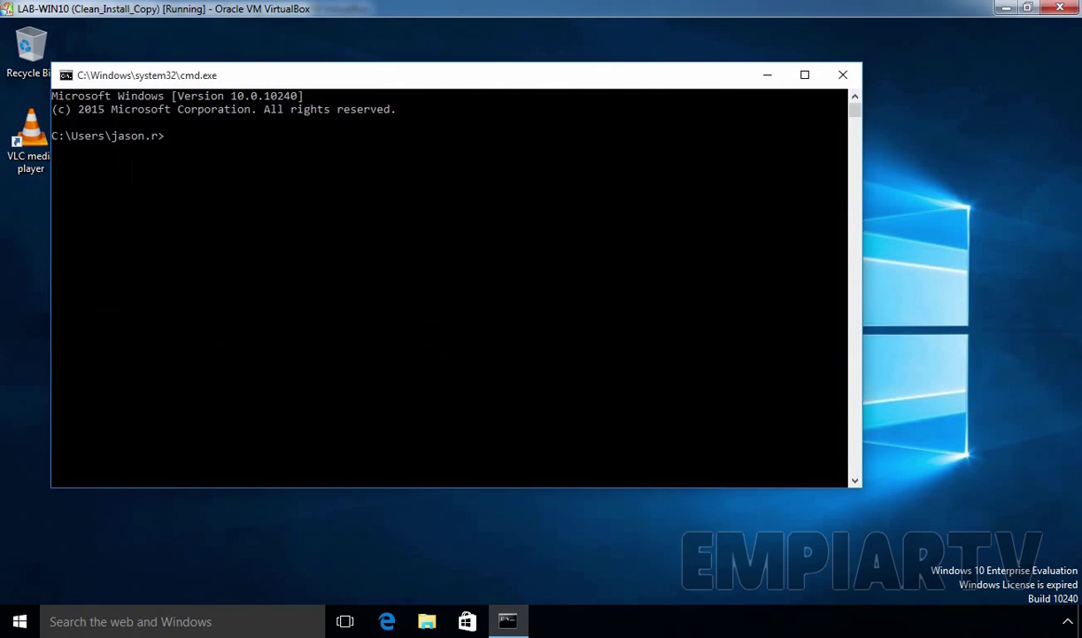
Run gpupdate /force and close the Command Prompt once it finishes
{"action": "type", "text": "gpupdate /force"}
{"action": "key", "text": "Return"}
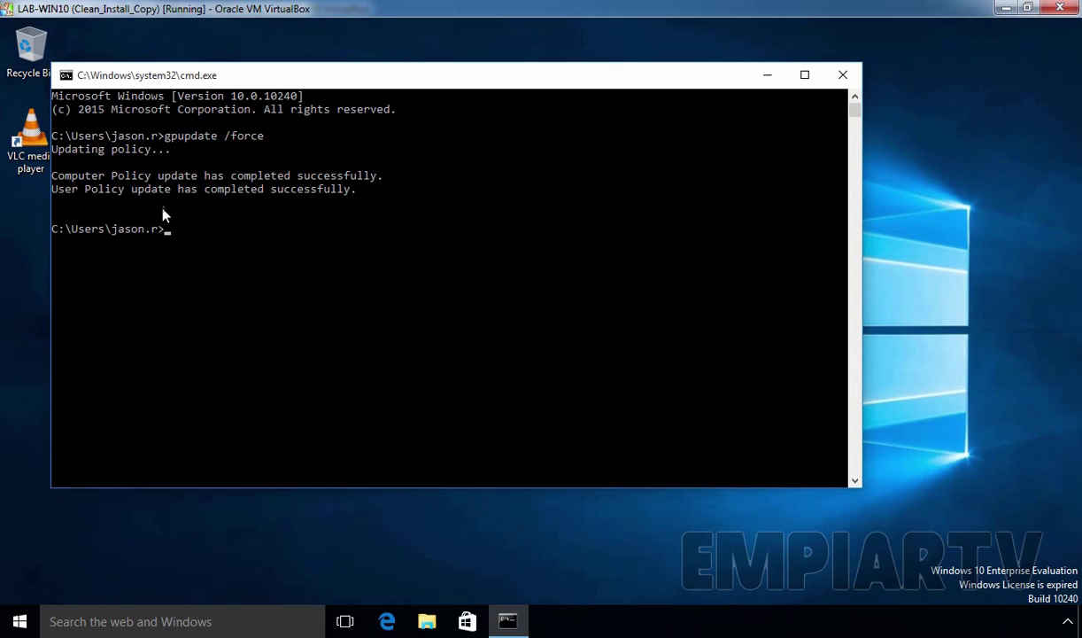
{"action": "left_click", "coordinate": [844, 76]}
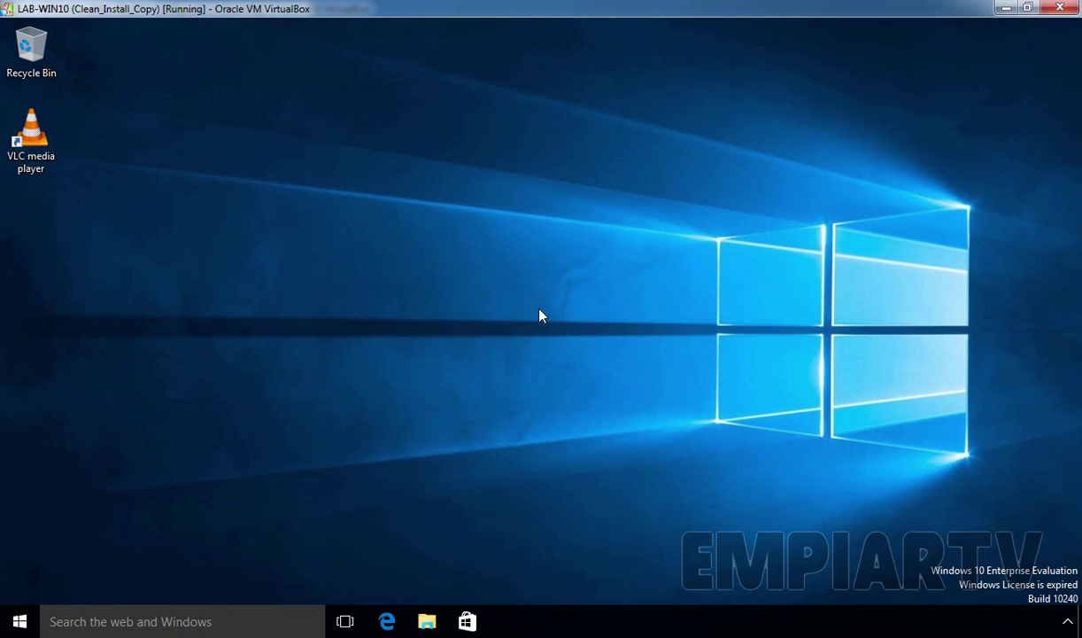
{"action": "double_click", "coordinate": [33, 140]}
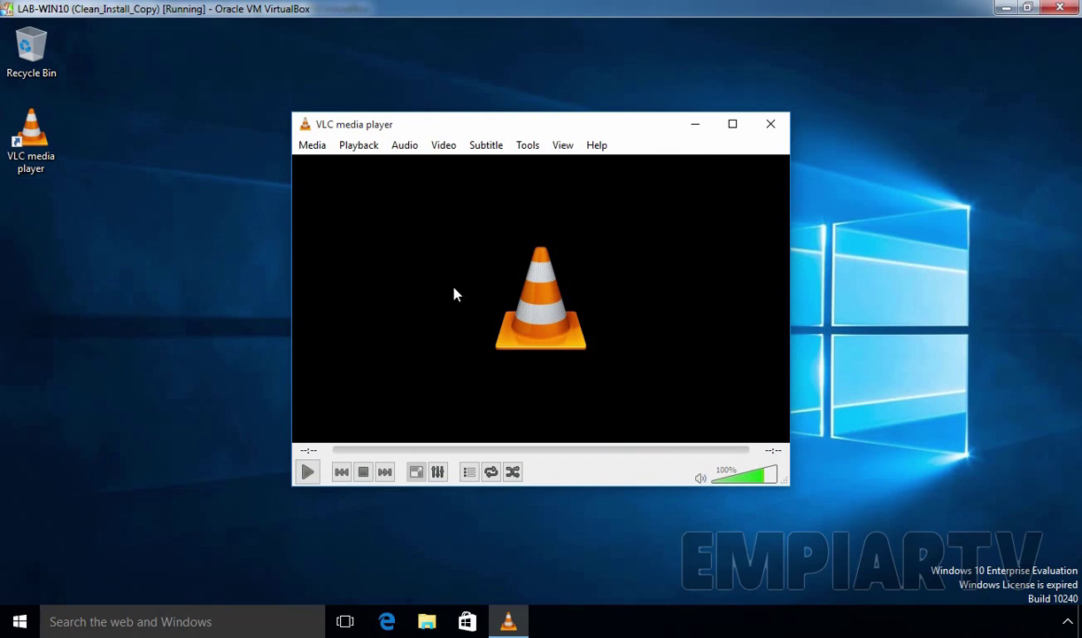
{"action": "left_click", "coordinate": [772, 128]}
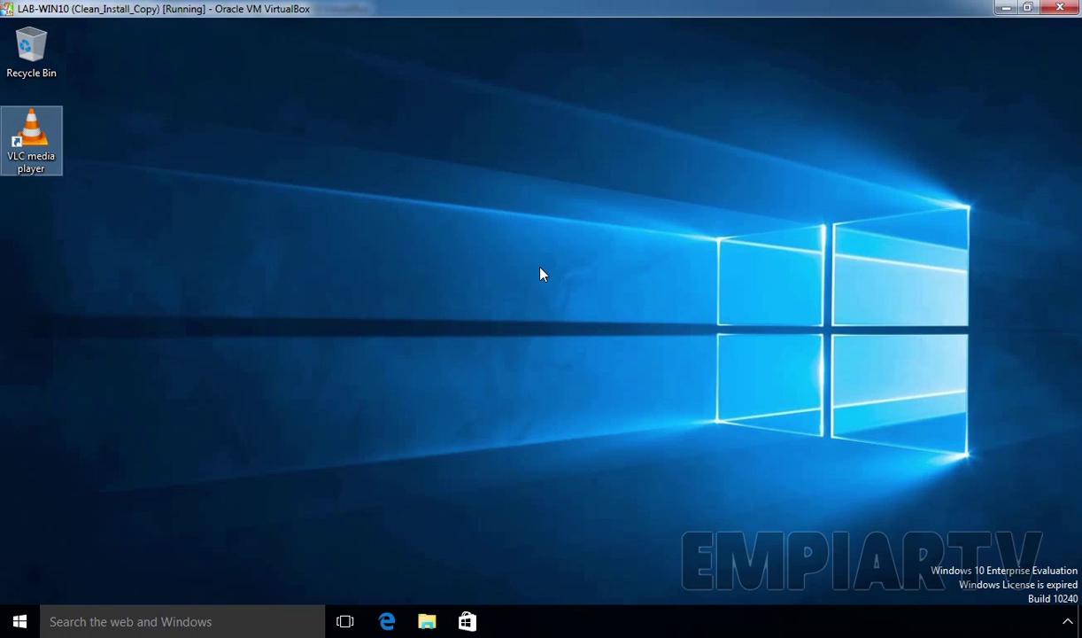
Restart the LAB-WIN10 client and sign back in with the account password
{"action": "key", "text": "alt+F4"}
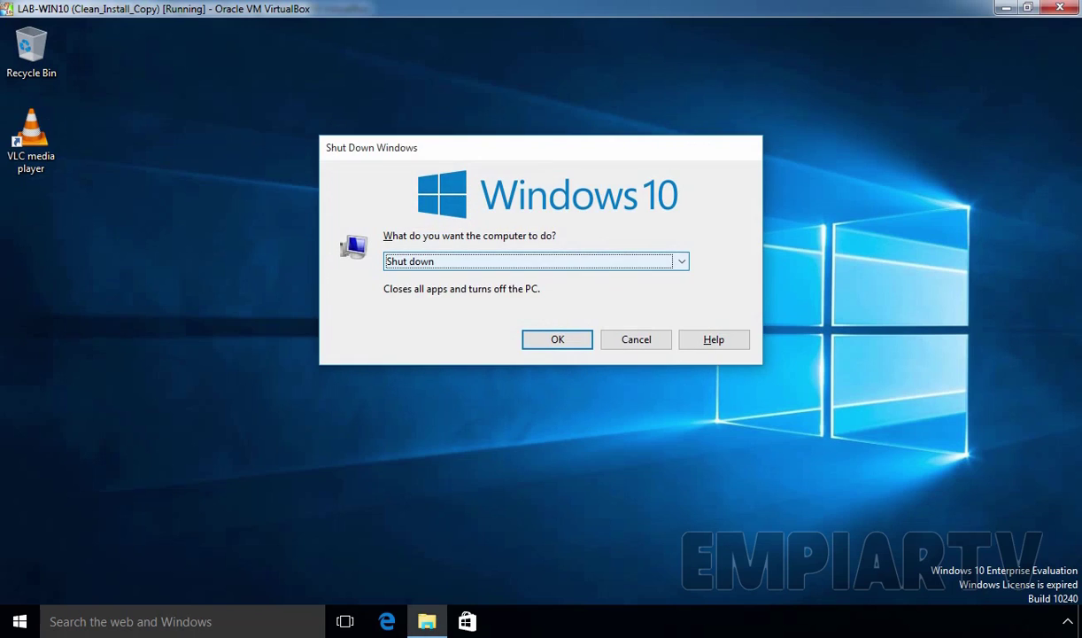
{"action": "key", "text": "Down"}
{"action": "key", "text": "Return"}
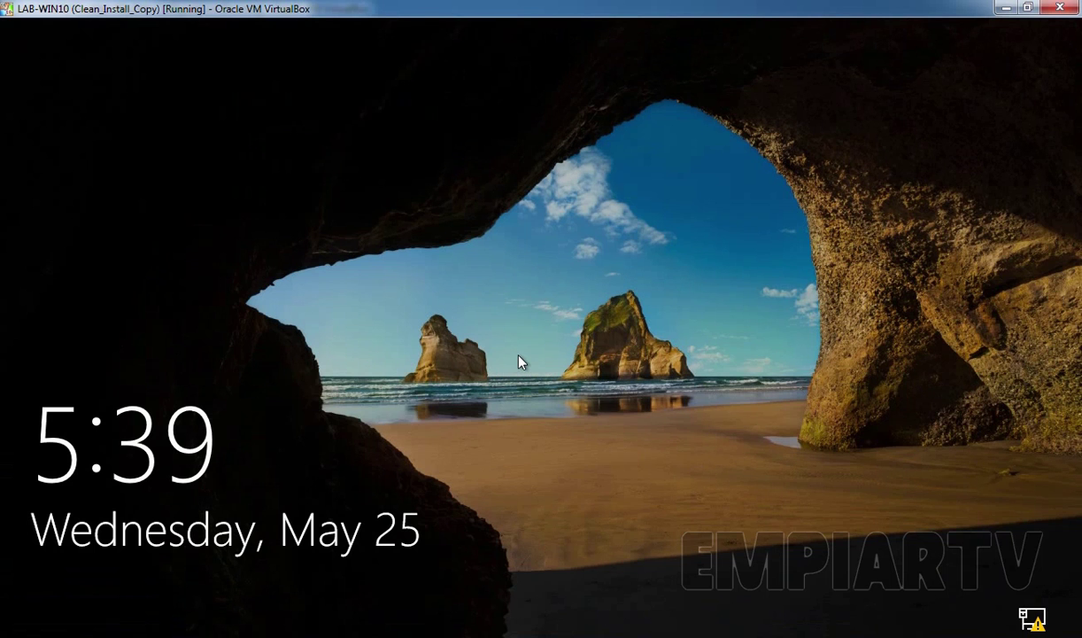
{"action": "left_click", "coordinate": [521, 362]}
{"action": "left_click", "coordinate": [496, 421]}
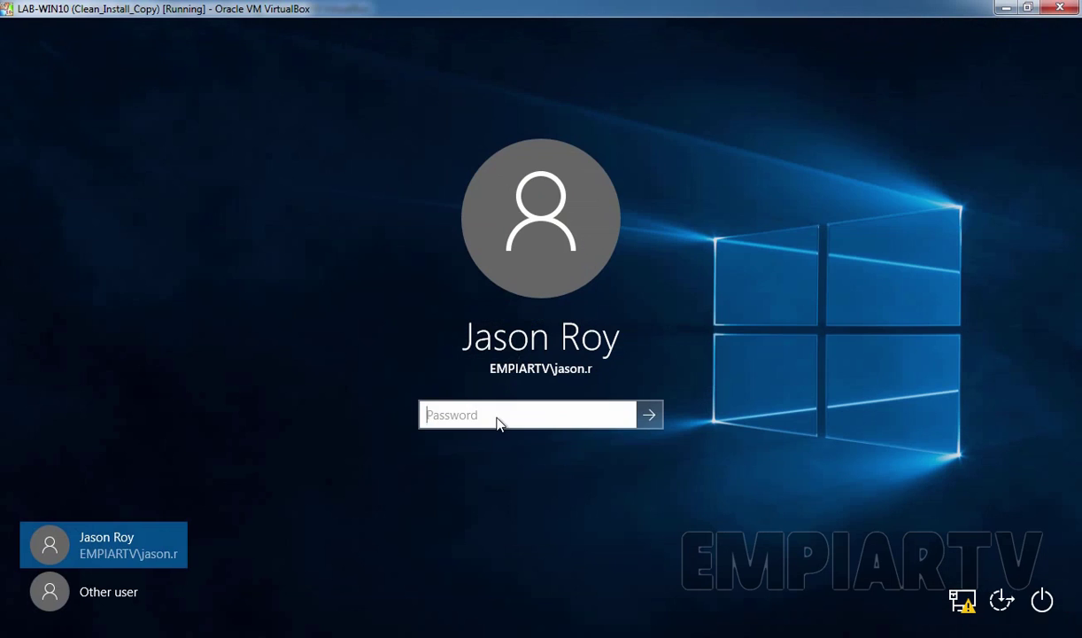
{"action": "key", "text": "Return"}
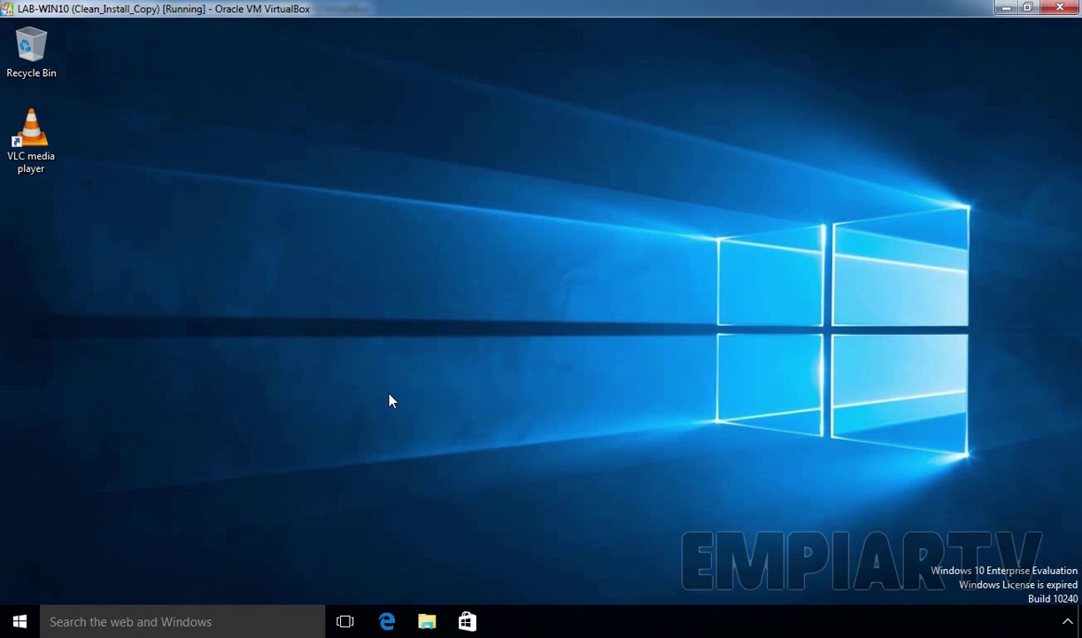
Launch VLC from its desktop shortcut, dismiss the administrator-blocked error, and bring up File Explorer
{"action": "double_click", "coordinate": [35, 151]}
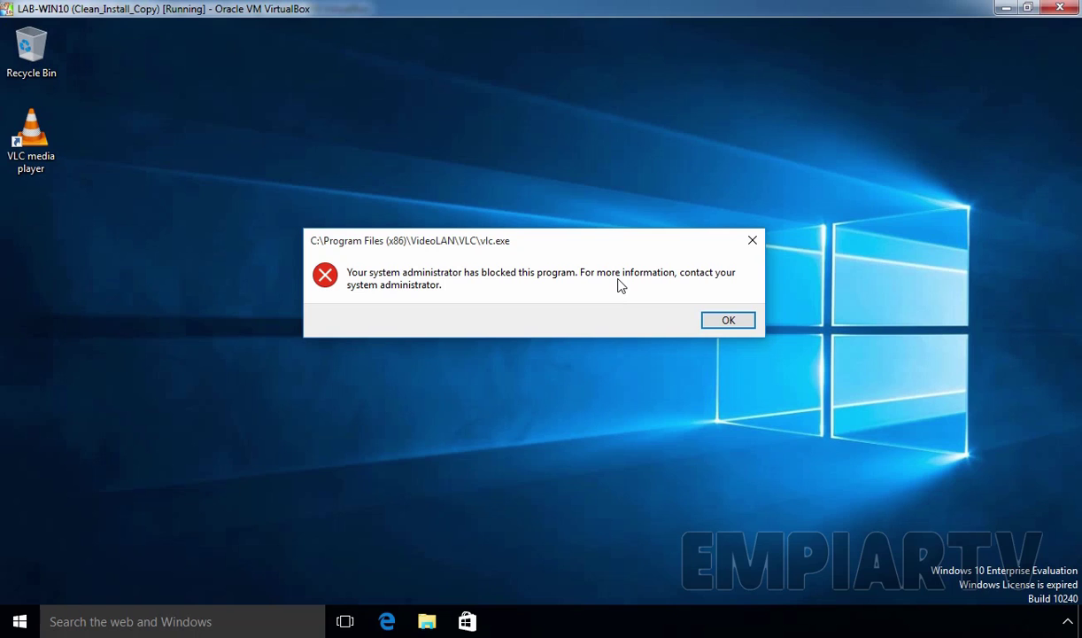
{"action": "left_click", "coordinate": [724, 319]}
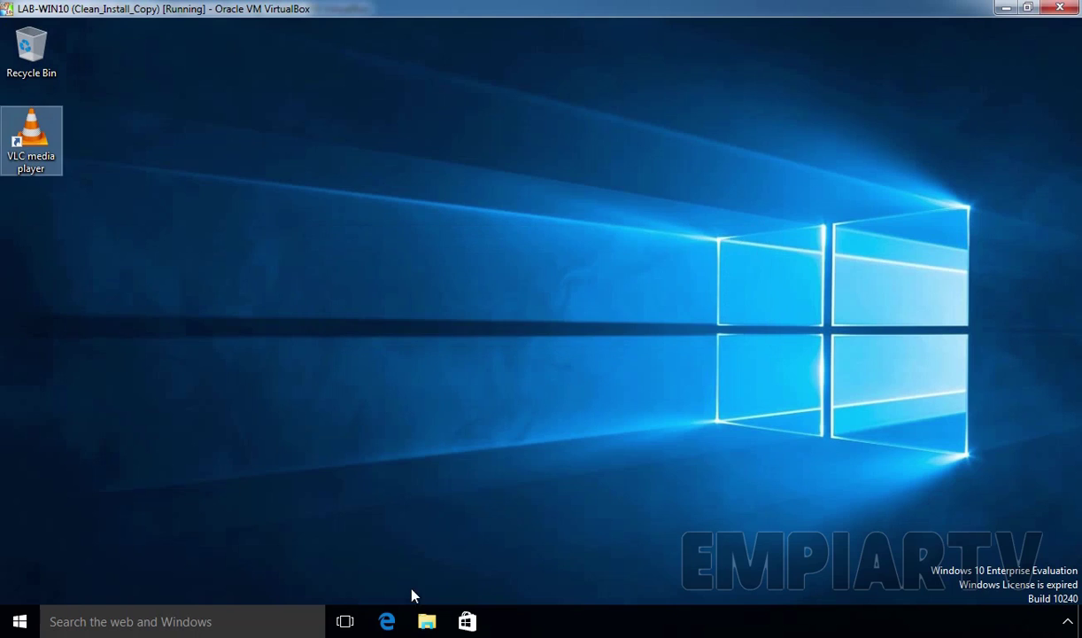
{"action": "left_click", "coordinate": [425, 624]}
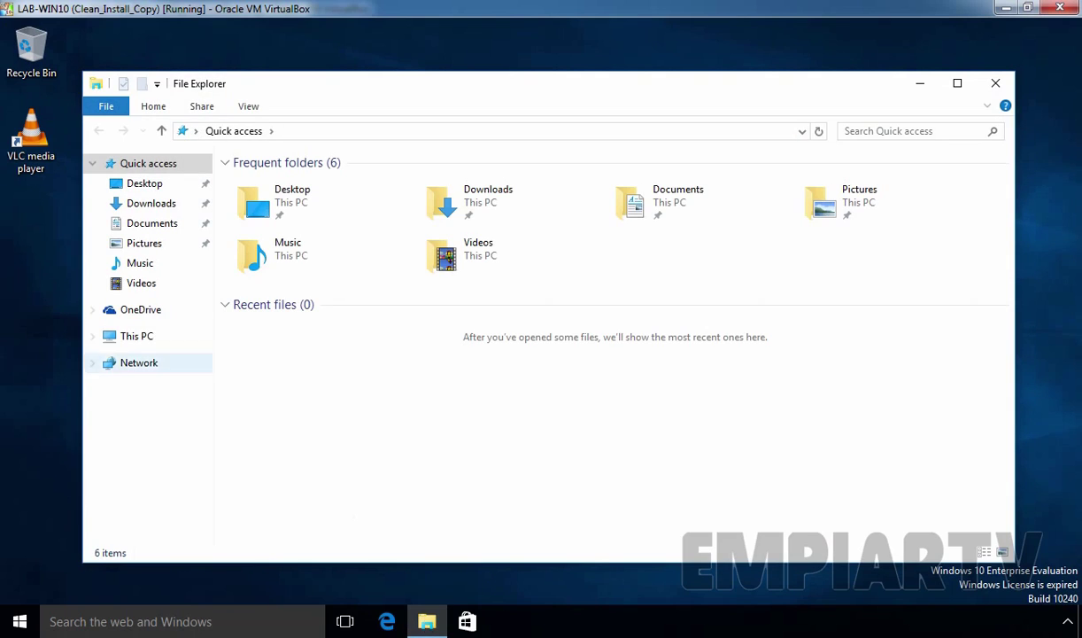
Browse to C:\Program Files (x86)\VideoLAN\VLC in File Explorer
{"action": "left_click", "coordinate": [142, 339]}
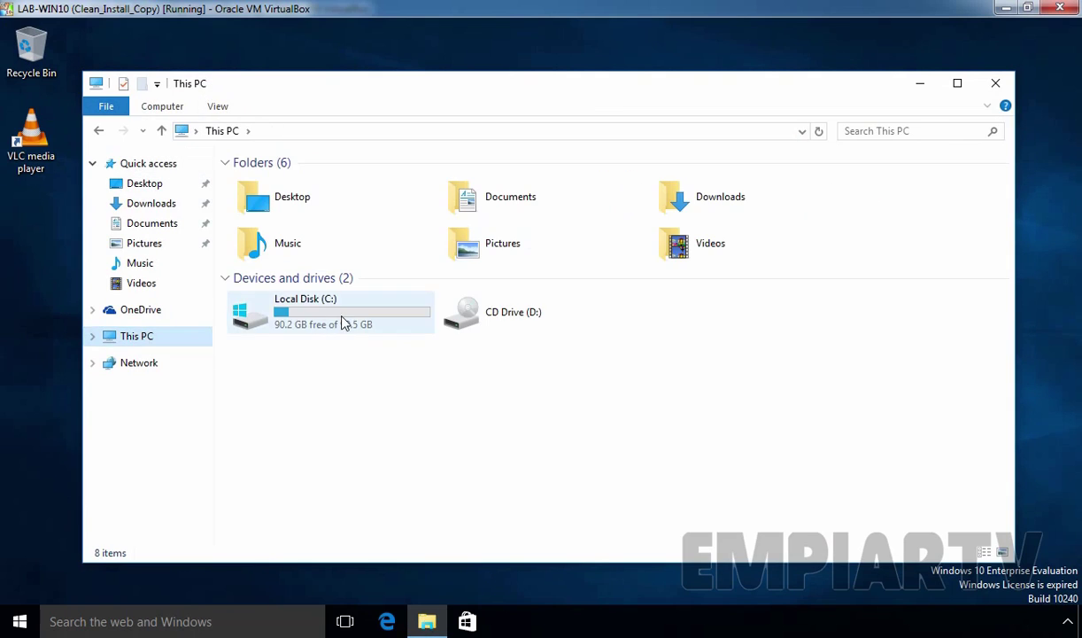
{"action": "left_click", "coordinate": [345, 321]}
{"action": "double_click", "coordinate": [330, 310]}
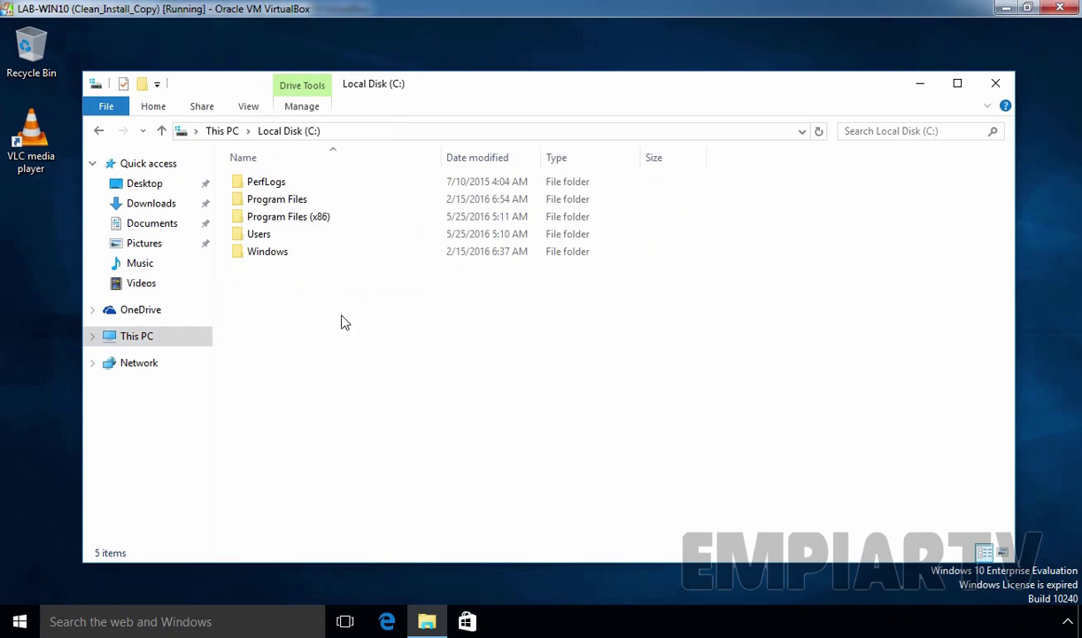
{"action": "double_click", "coordinate": [270, 223]}
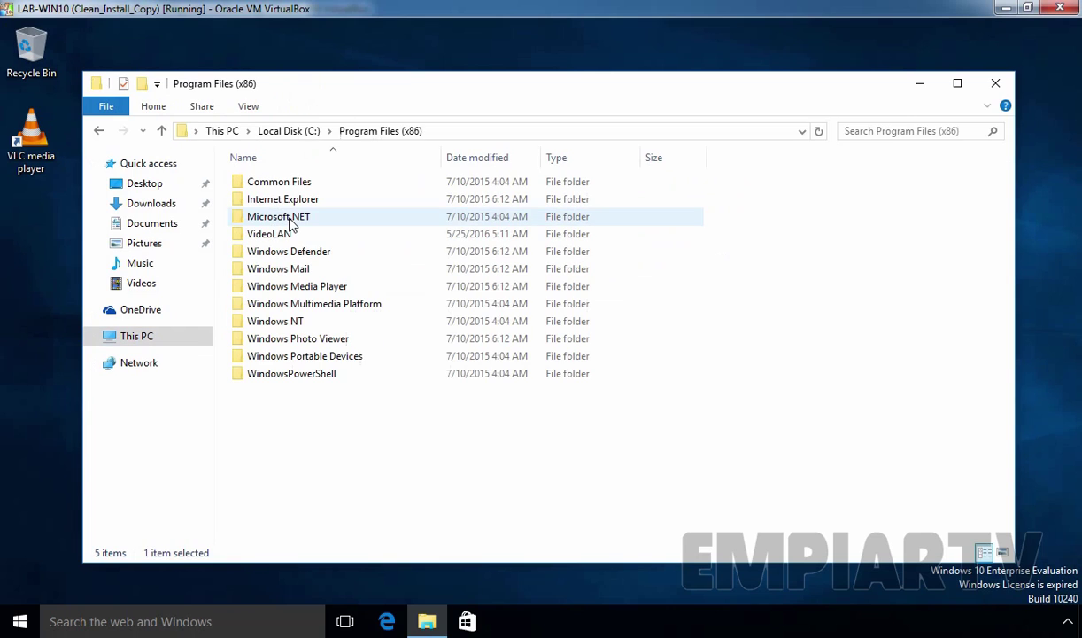
{"action": "double_click", "coordinate": [270, 234]}
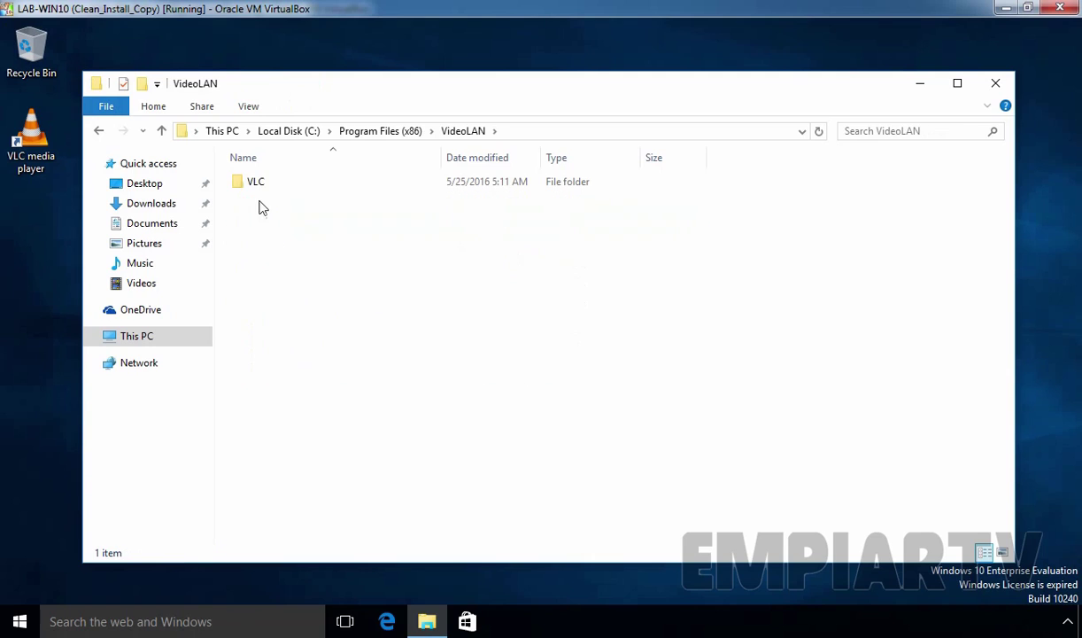
{"action": "double_click", "coordinate": [256, 183]}
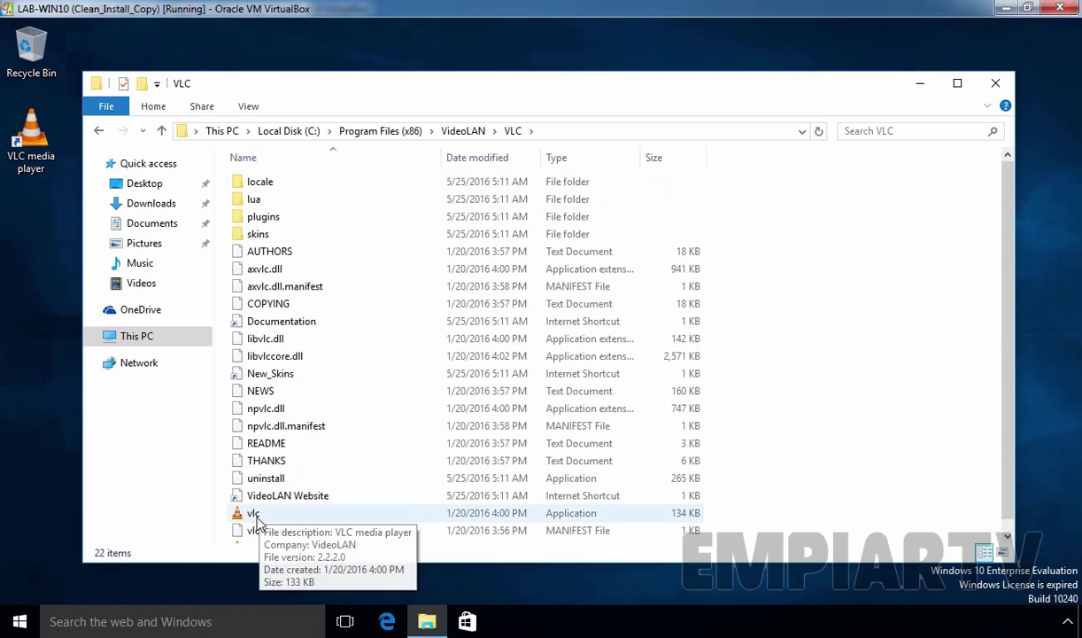
Run vlc.exe directly from its install folder and confirm it is also blocked
{"action": "left_click", "coordinate": [252, 514]}
{"action": "scroll", "coordinate": [275, 502], "scroll_direction": "down", "scroll_amount": 1}
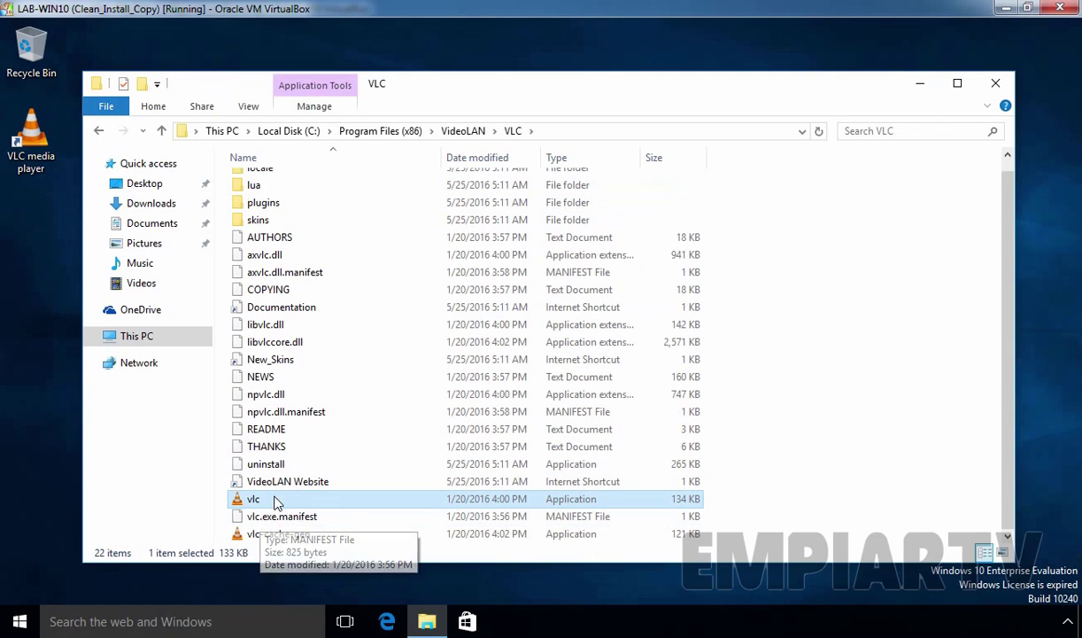
{"action": "double_click", "coordinate": [255, 501]}
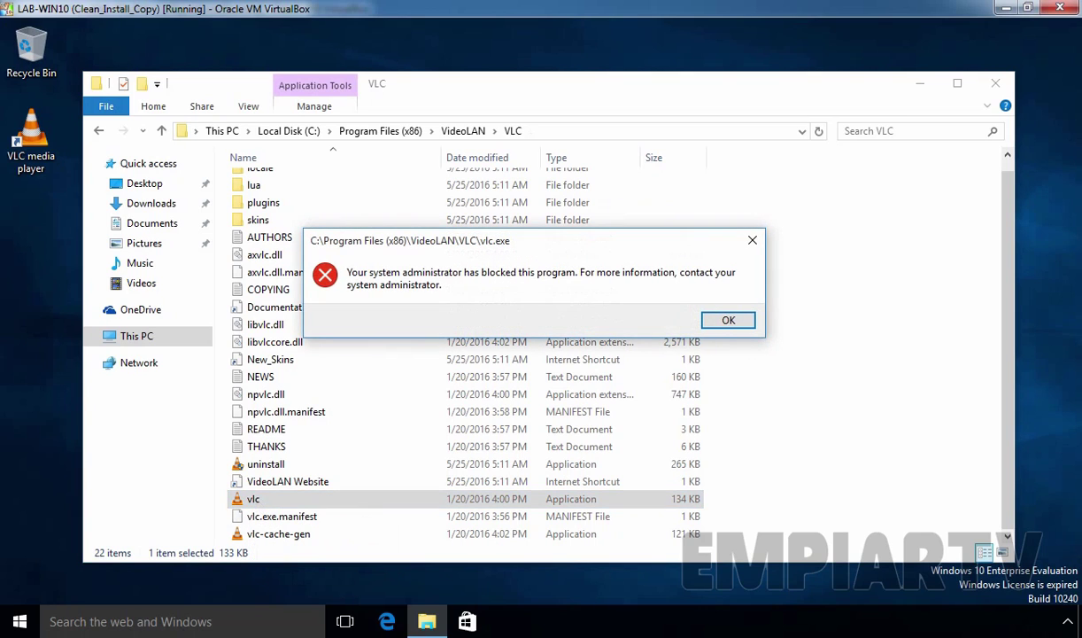